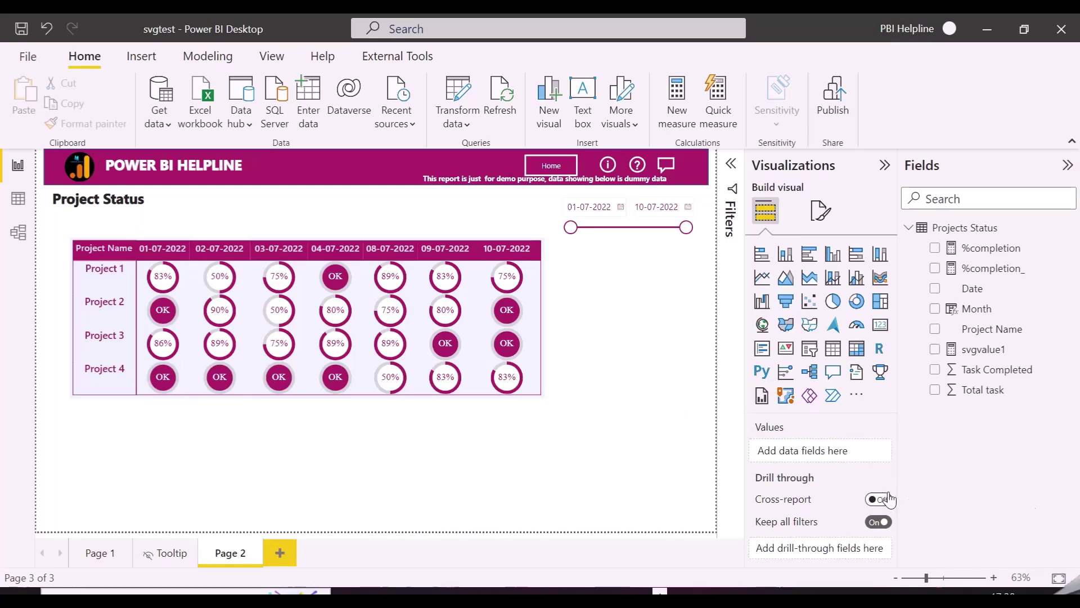
Create and load a table named Projects with column Projects listing Project 1 to Project 4 and column Order numbered 1 to 4.
click(308, 90)
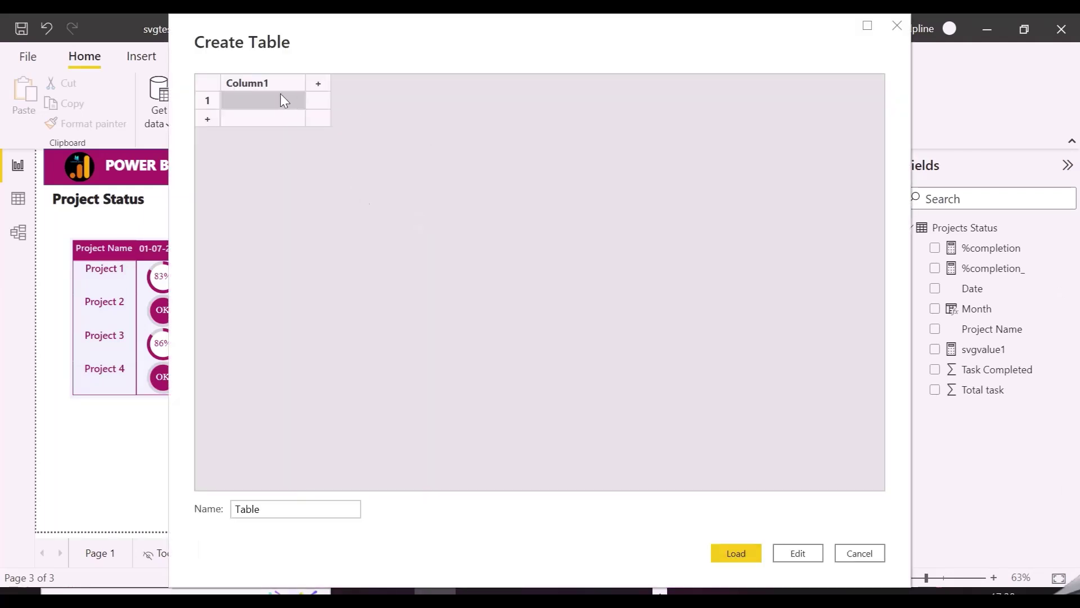
text(Projects)
click(260, 104)
text(Project)
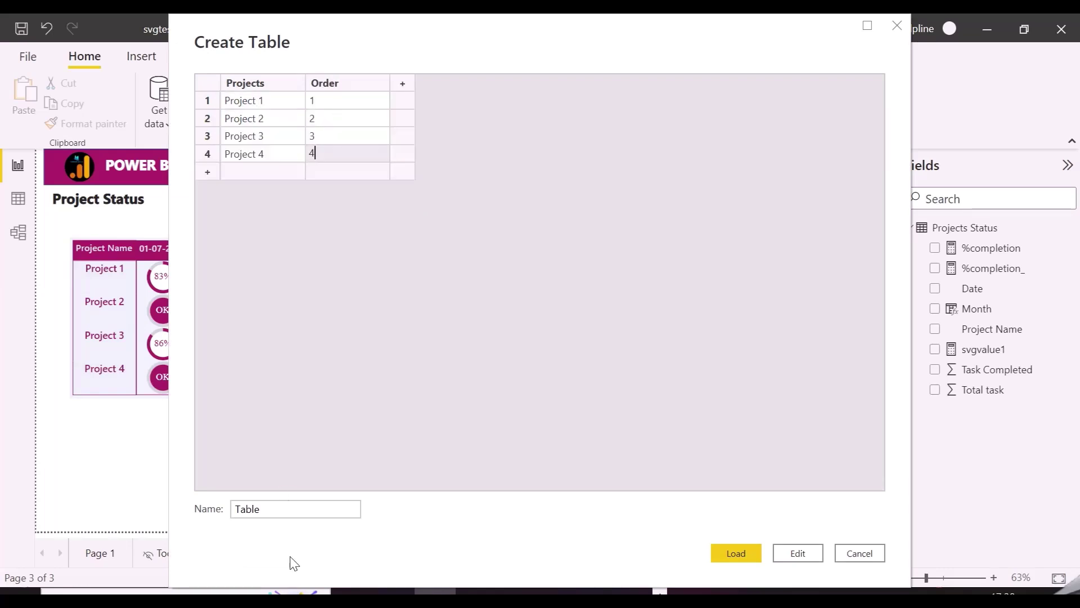
double_click(277, 508)
text(Projects)
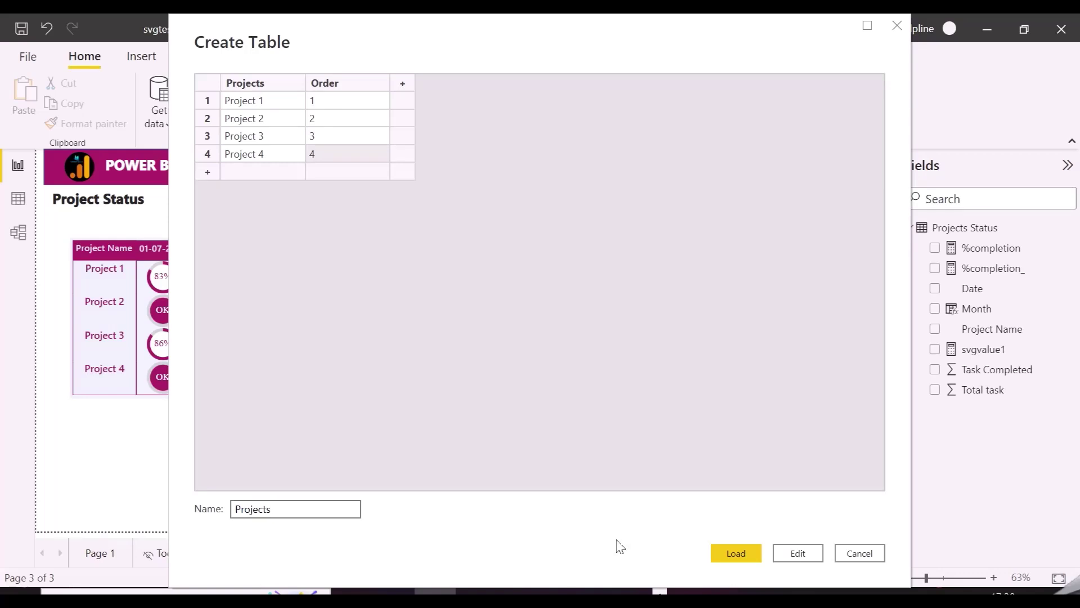
click(729, 549)
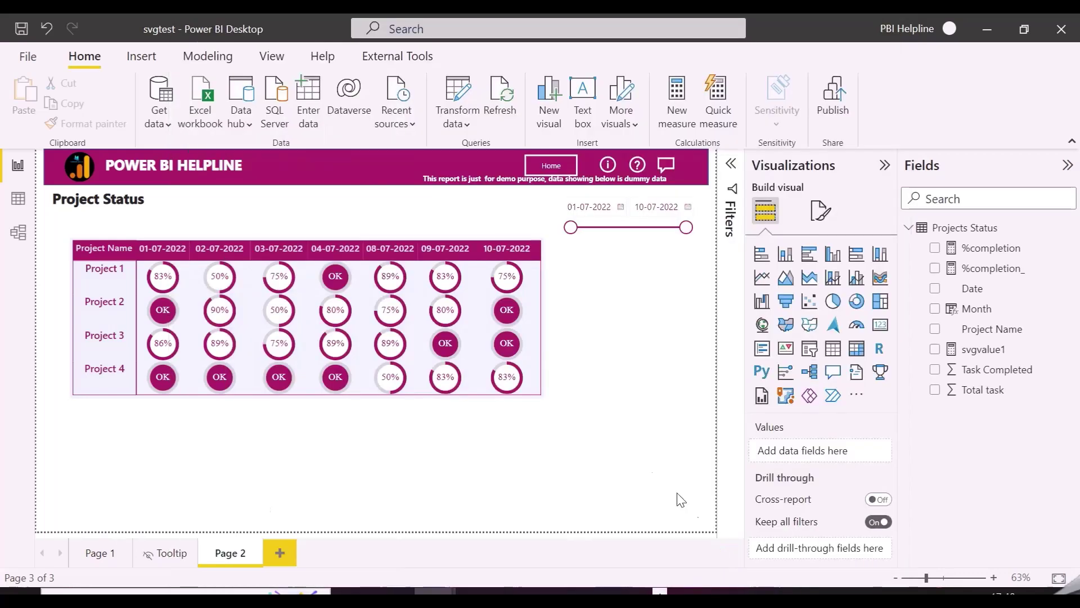
Add a slicer for the Projects field beneath the date slicer and try it on Project 1.
click(598, 272)
click(598, 272)
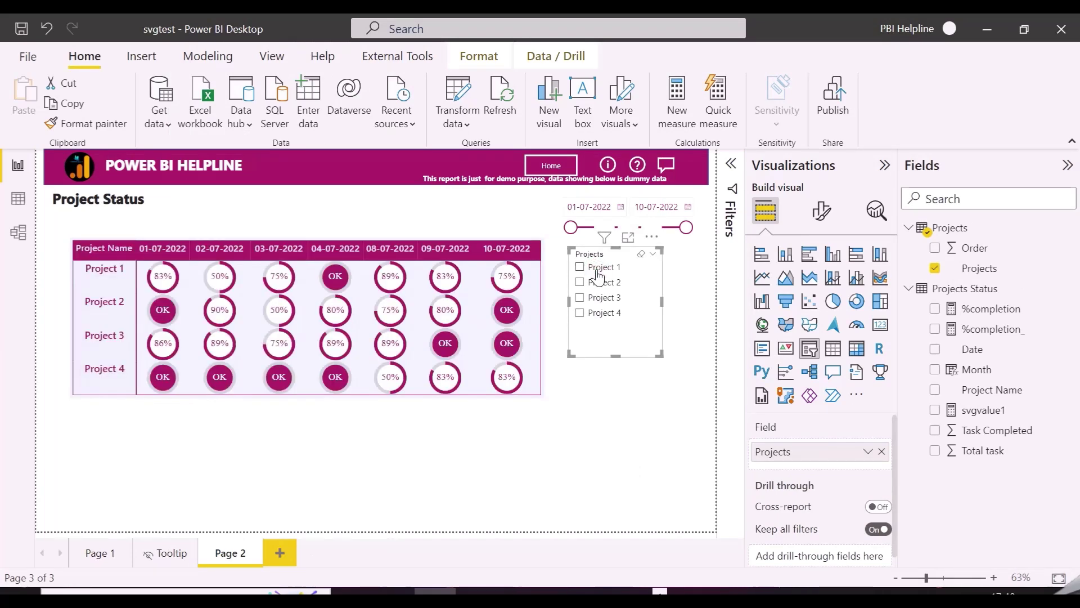
Relate the Projects column of the Projects table to Project Name in Projects Status, and return to the report page.
click(18, 232)
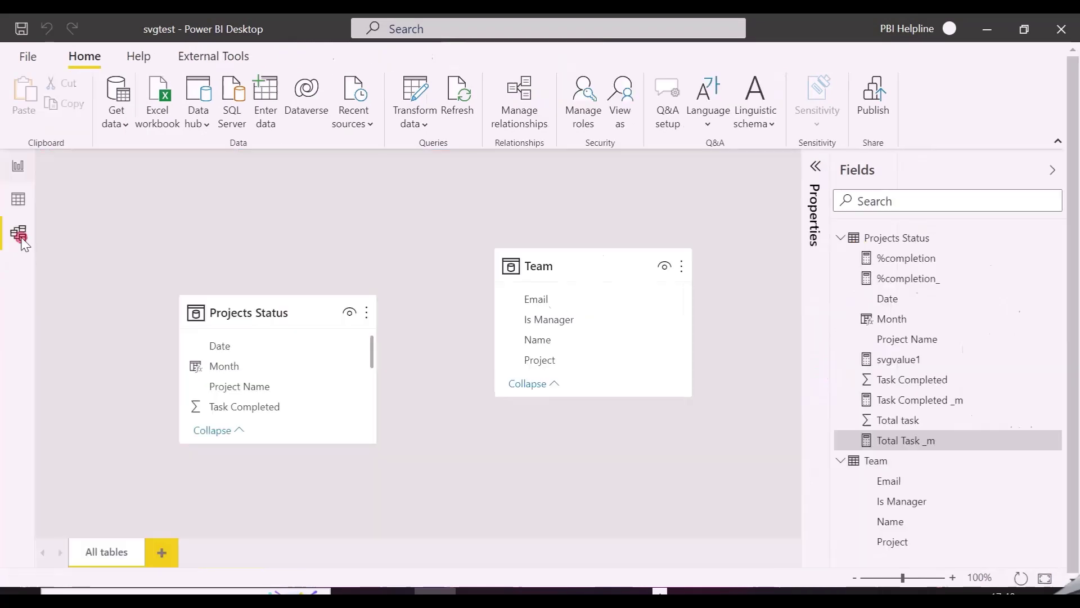
drag(333, 319, 354, 242)
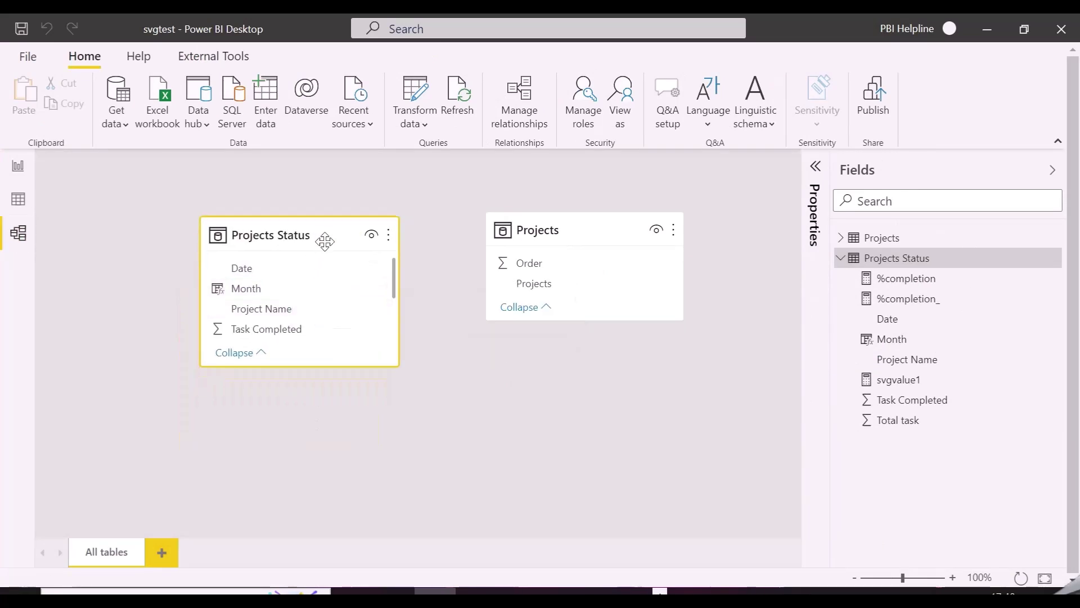
drag(541, 284, 262, 312)
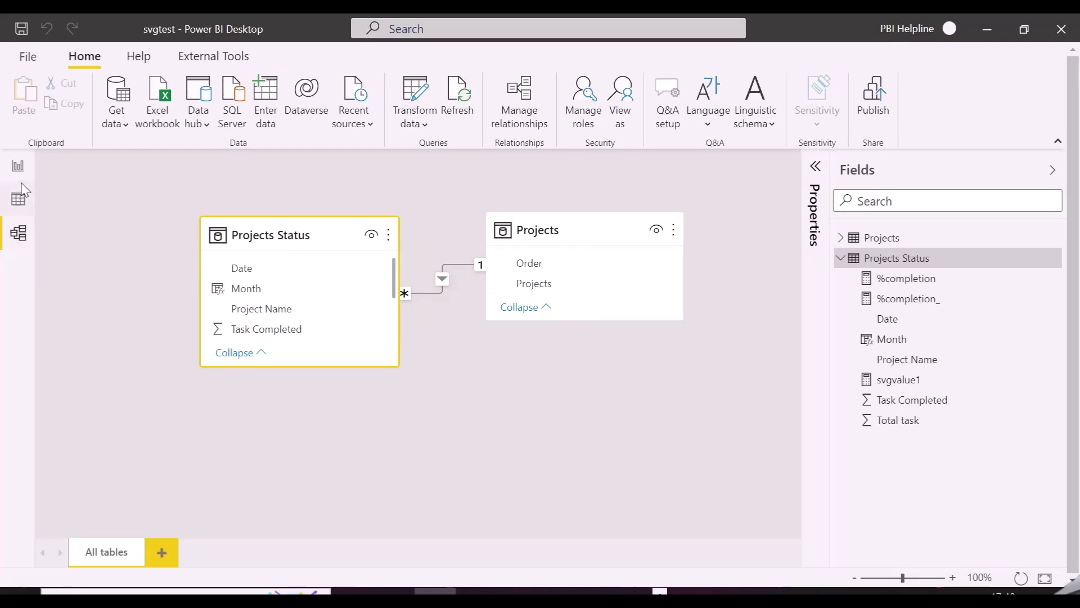
click(17, 164)
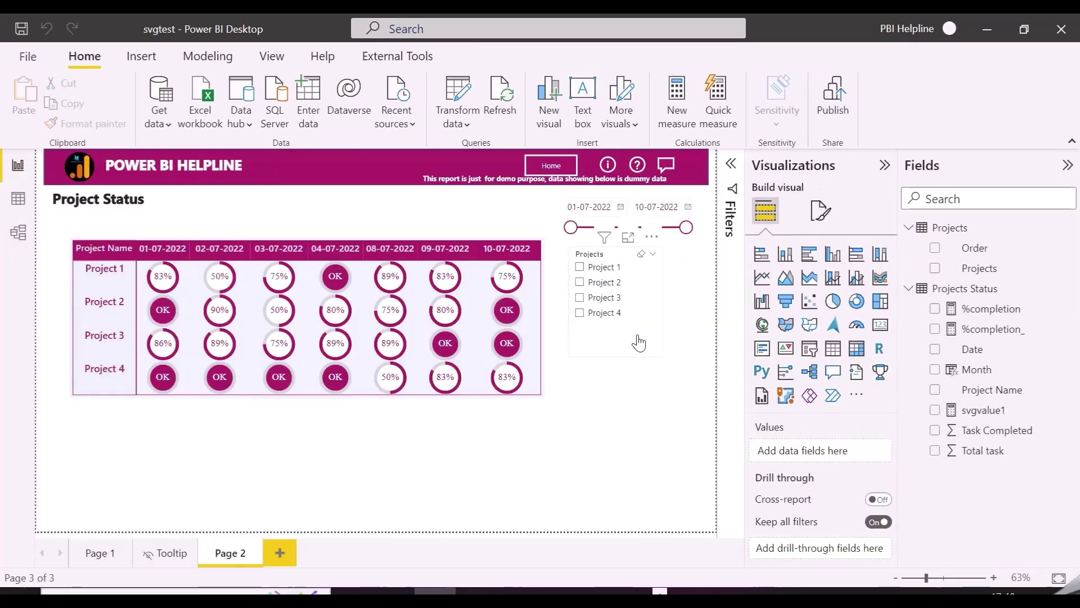
Filter the report to Project 1 with the slicer to check the matrix, and clear the selection.
click(603, 267)
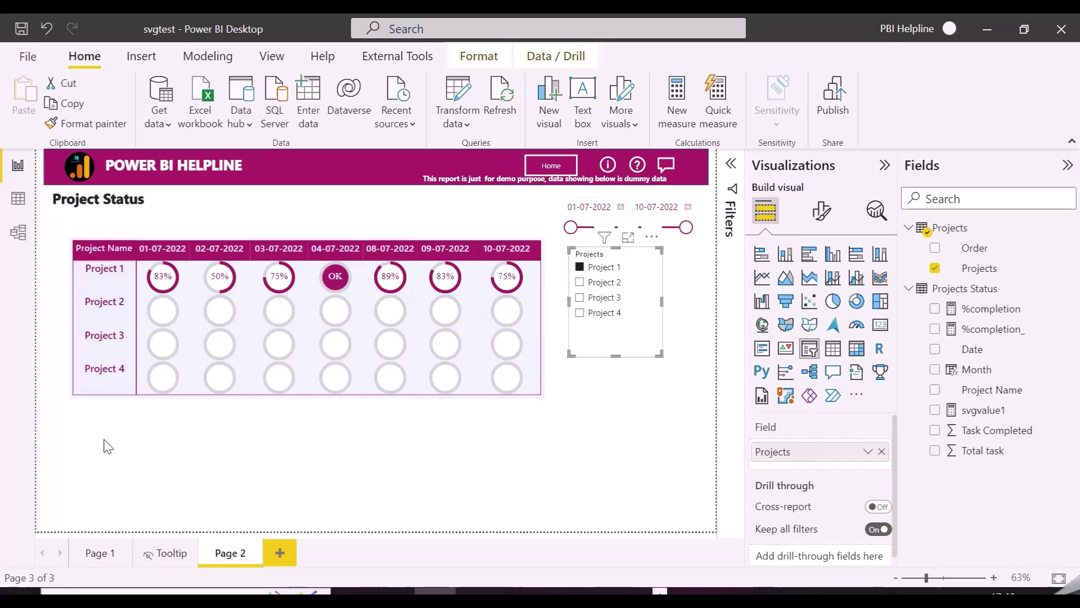
click(597, 267)
click(617, 459)
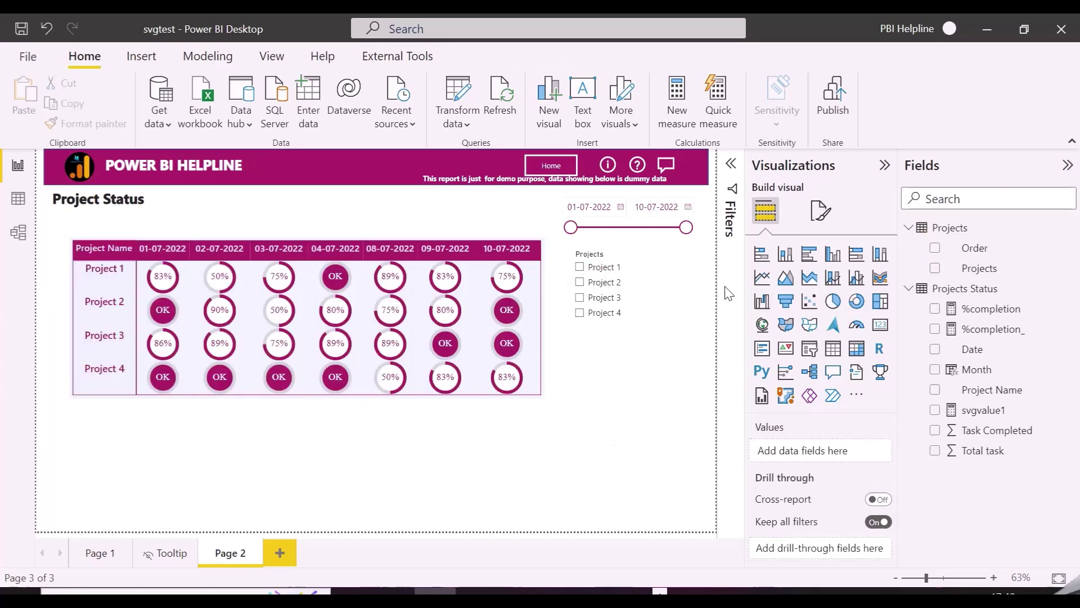
Add a line chart below the matrix with Date on its X-axis.
click(762, 277)
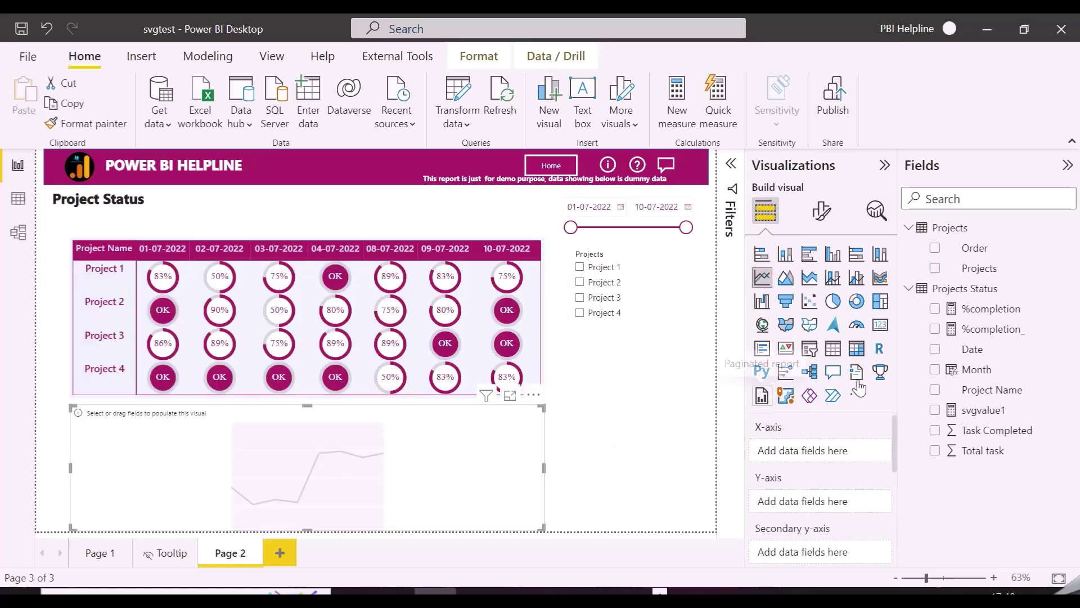
drag(982, 349, 779, 453)
Create a measure named Line Chart in Projects Status and begin its formula with IF(ISFILTERED(Projects),.
right_click(965, 288)
click(866, 210)
text(Line Chart =)
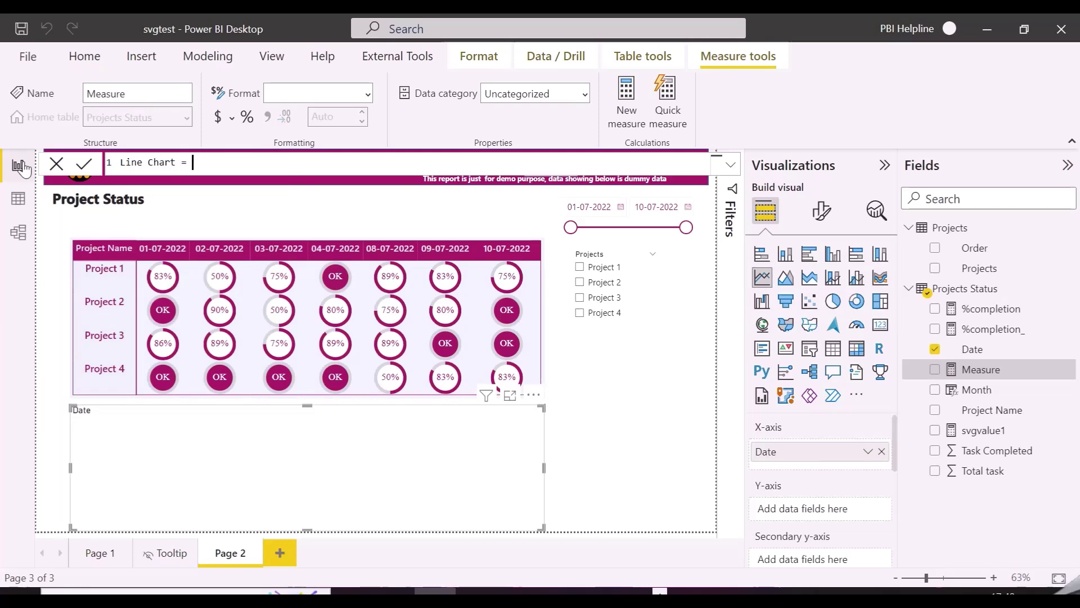
key(shift+Return)
text(IF()
key(shift+Return)
text(ISFILTERED()
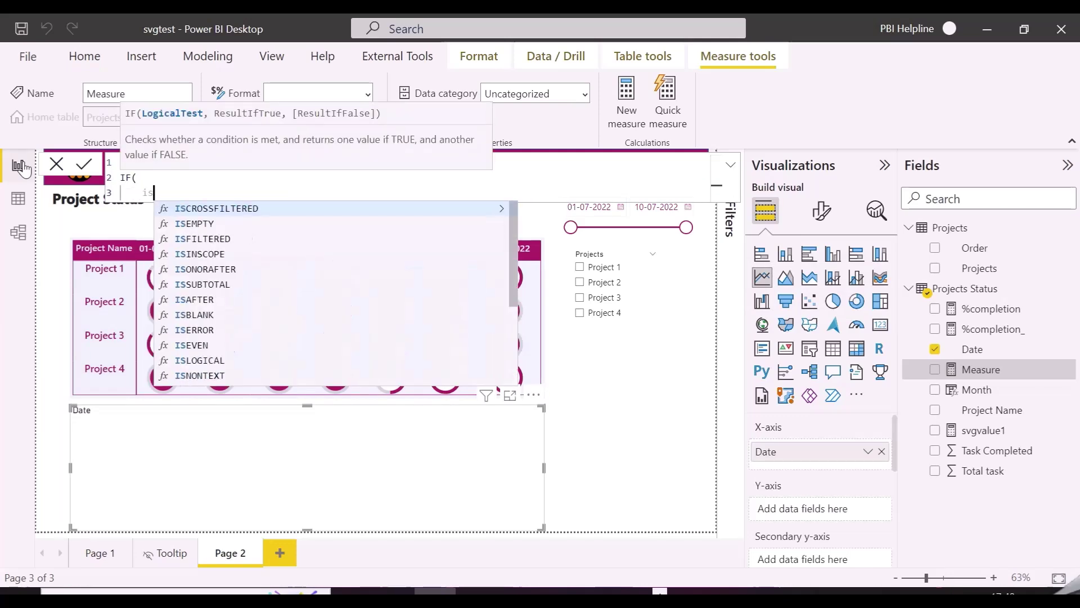
text(Projects)
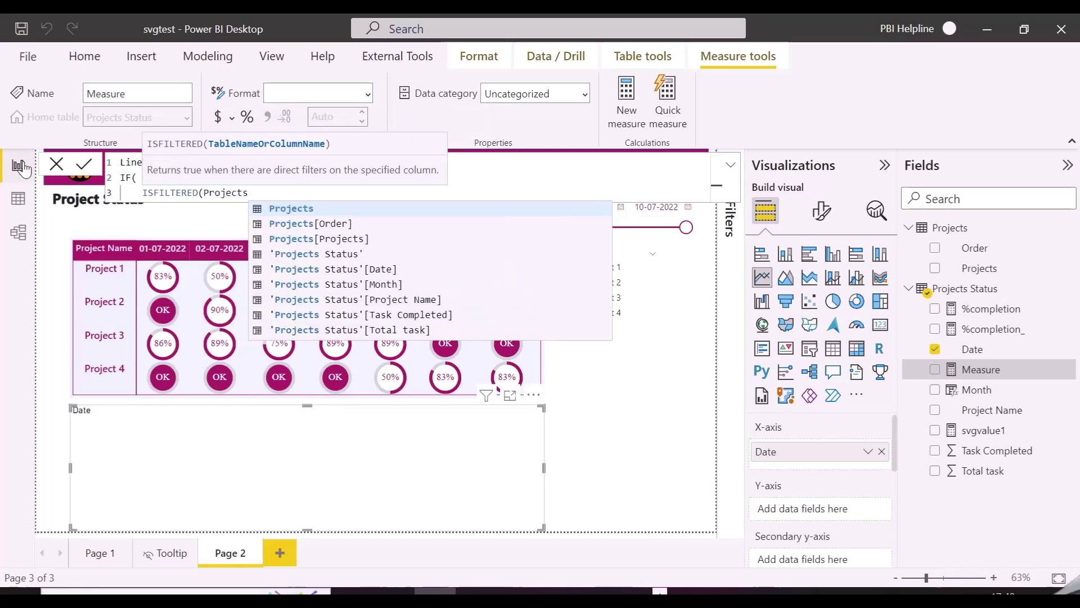
text(),)
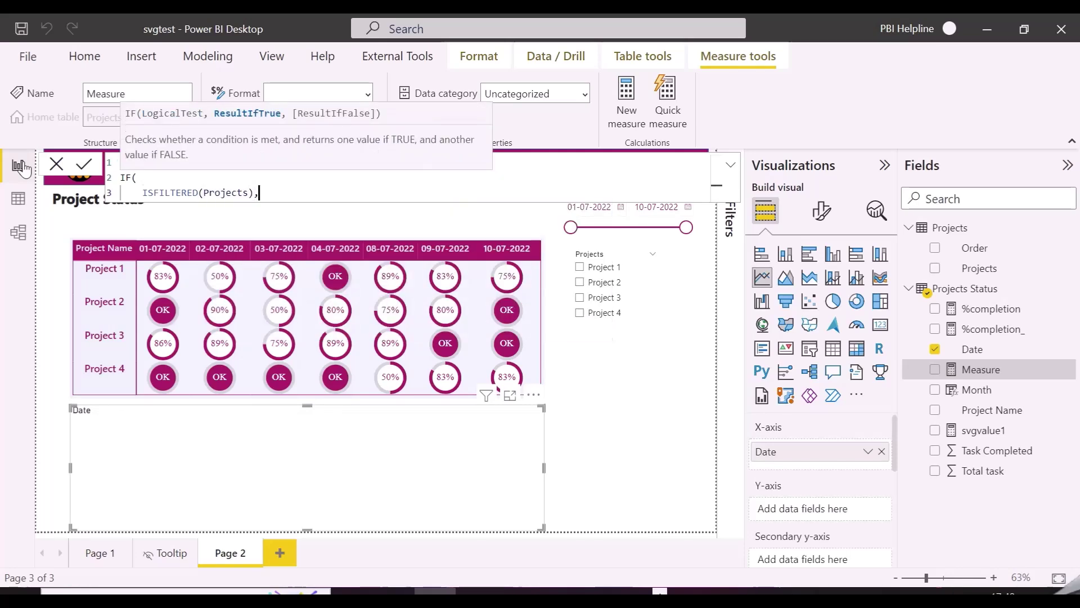
Complete the Line Chart measure to return 'Projects Status'[%completion] when filtered and BLANK() otherwise, and commit it.
key(shift+Return)
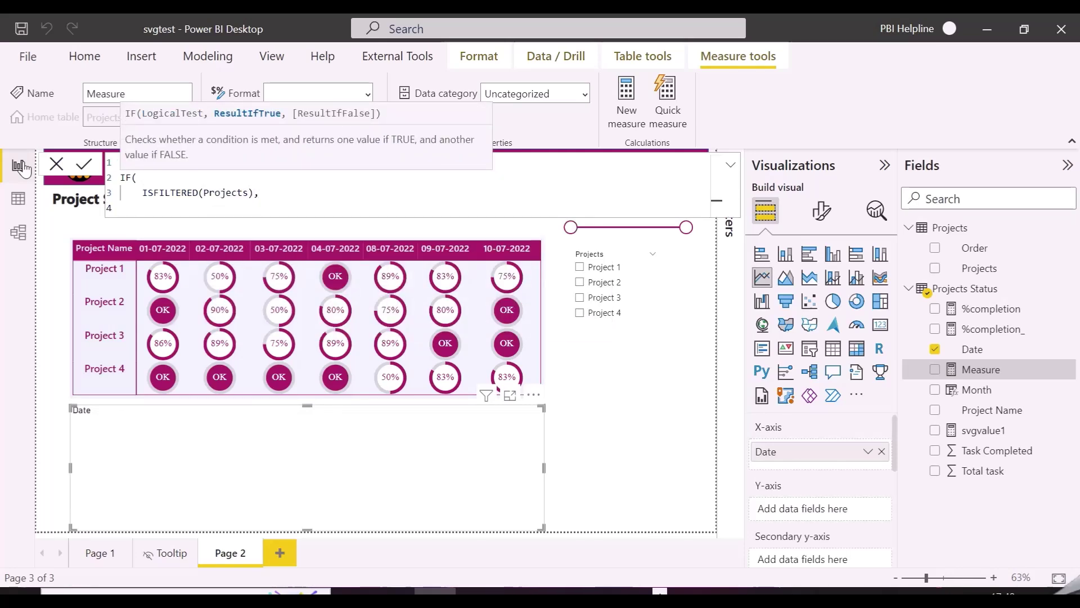
text(comple)
key(Tab)
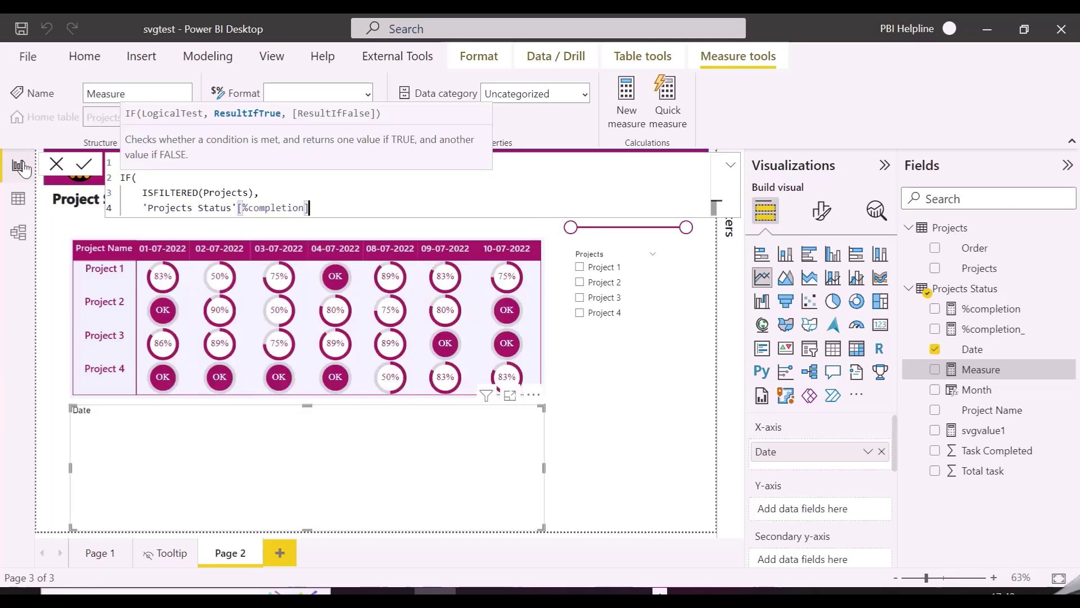
text(,)
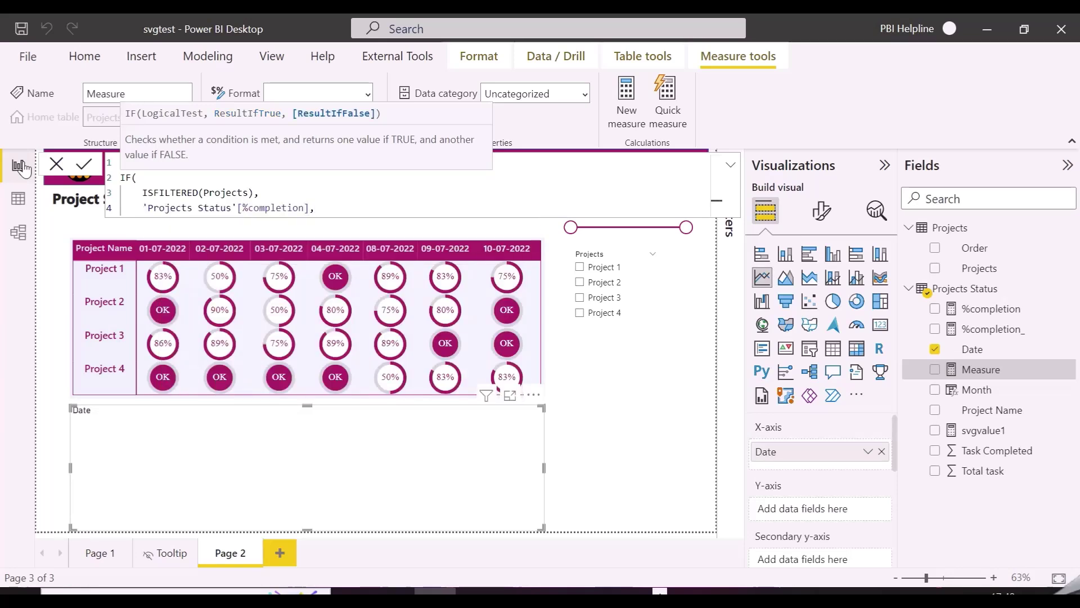
text( BLANK())
key(Return)
click(657, 482)
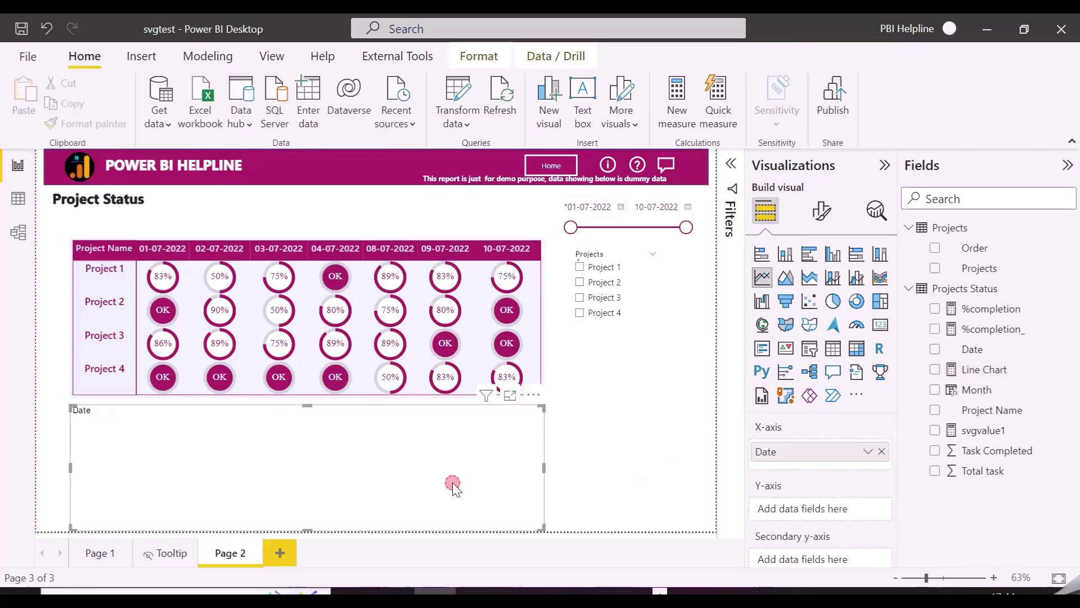
Put the Line Chart measure on the line chart's Y-axis and filter by a project in the slicer.
drag(970, 367, 805, 509)
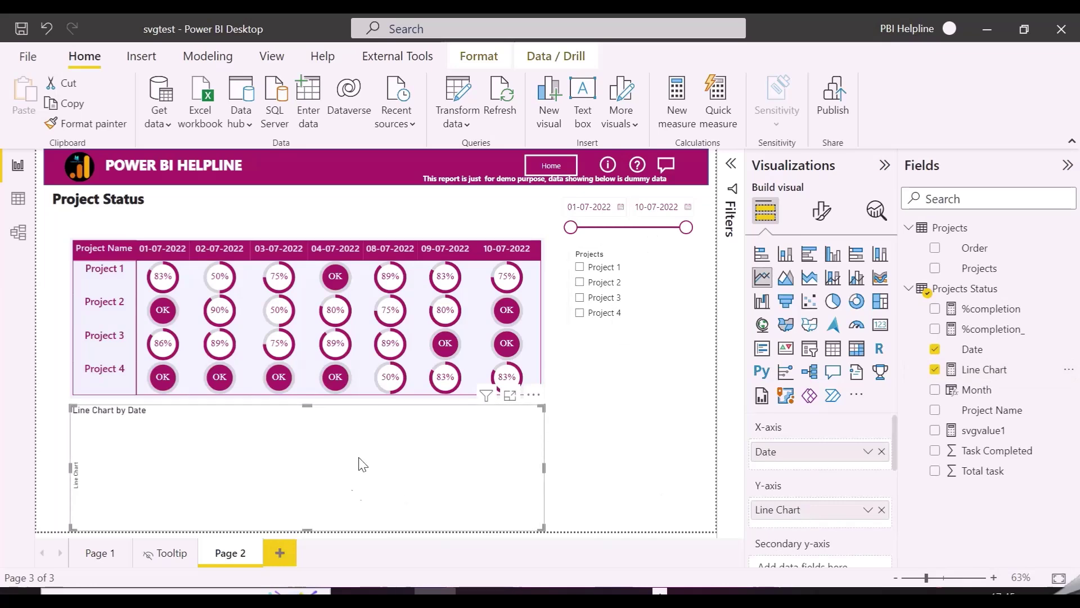
click(602, 283)
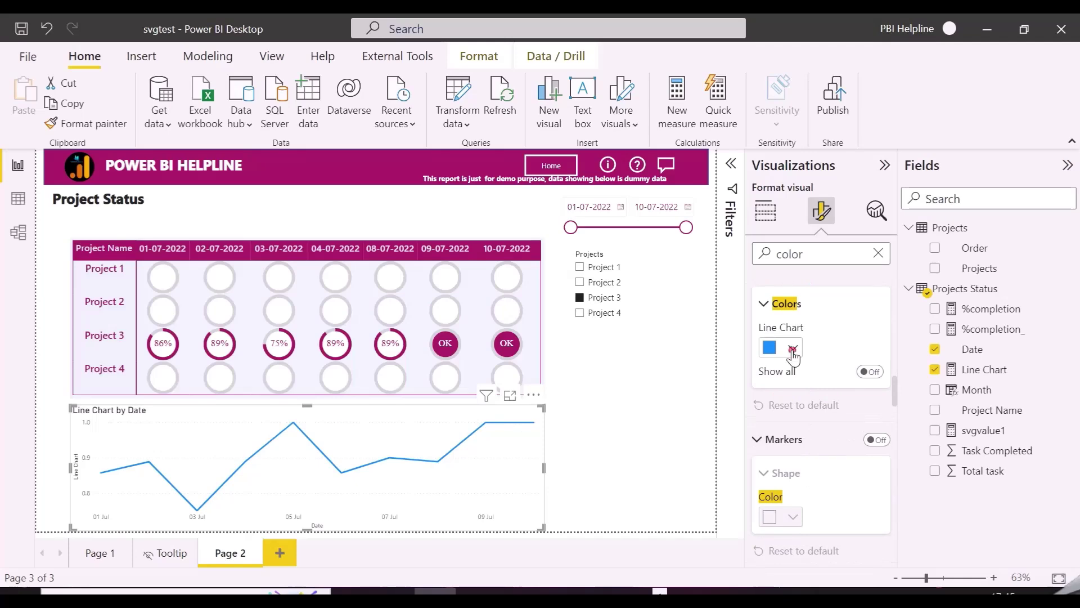
Change the Line Chart series colour to the report's magenta theme colour.
click(794, 350)
click(804, 274)
click(643, 443)
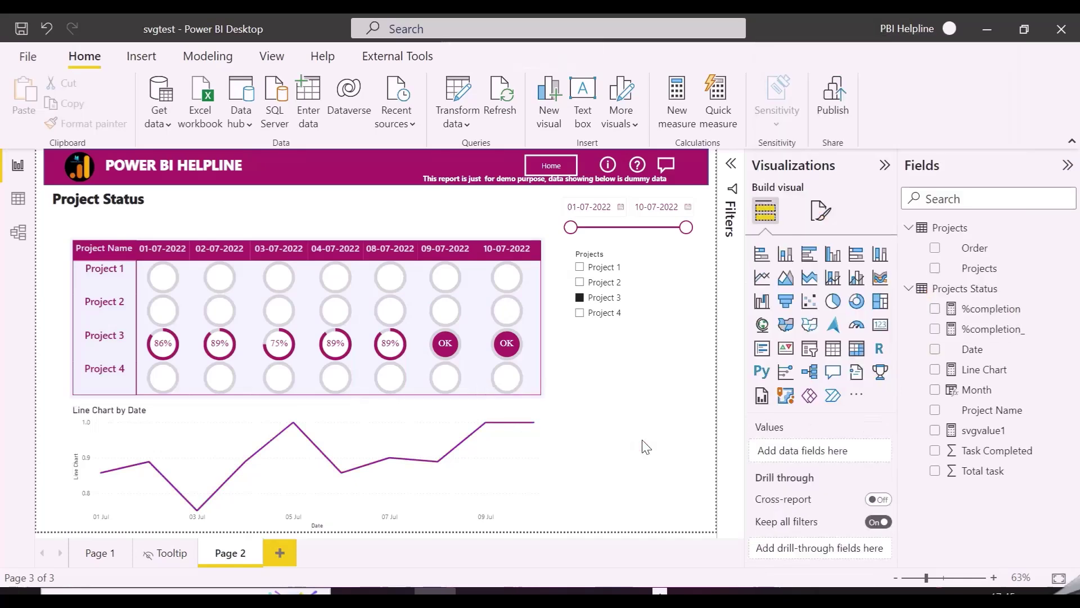
Check the line chart for Project 4, Project 3, Project 2 and Project 1 with the slicer, and clear the selection.
click(601, 312)
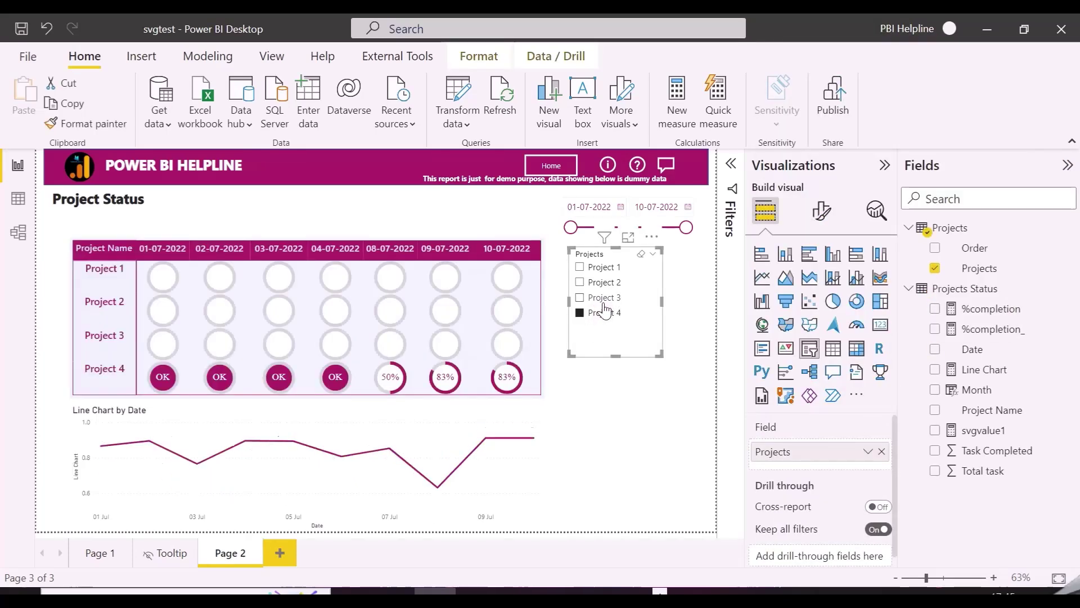
click(601, 297)
click(601, 281)
click(601, 267)
click(601, 267)
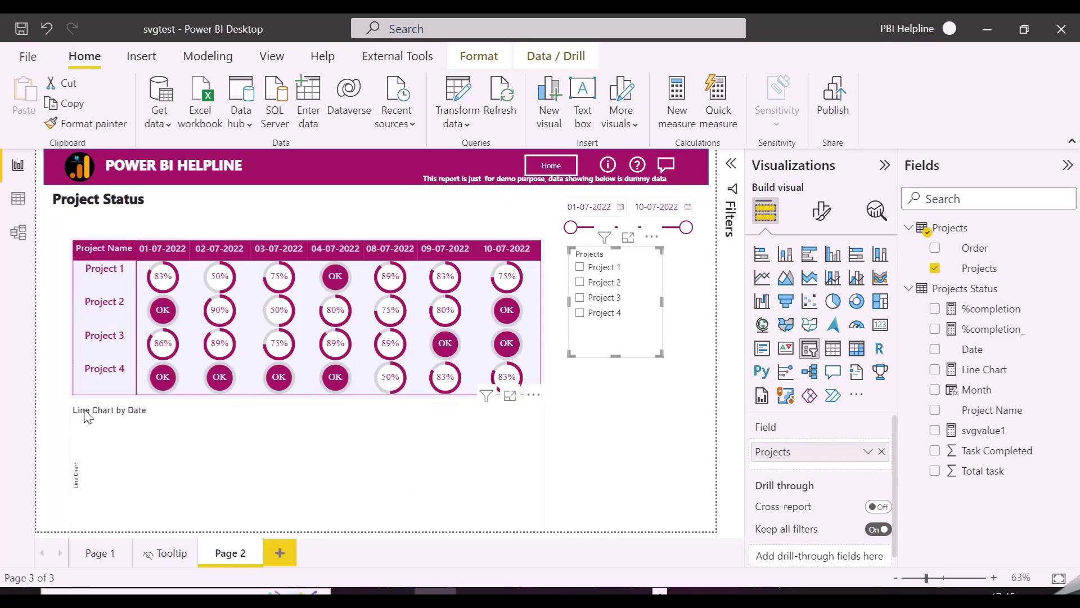
Turn off the line chart's Y-axis title and its chart title.
click(444, 464)
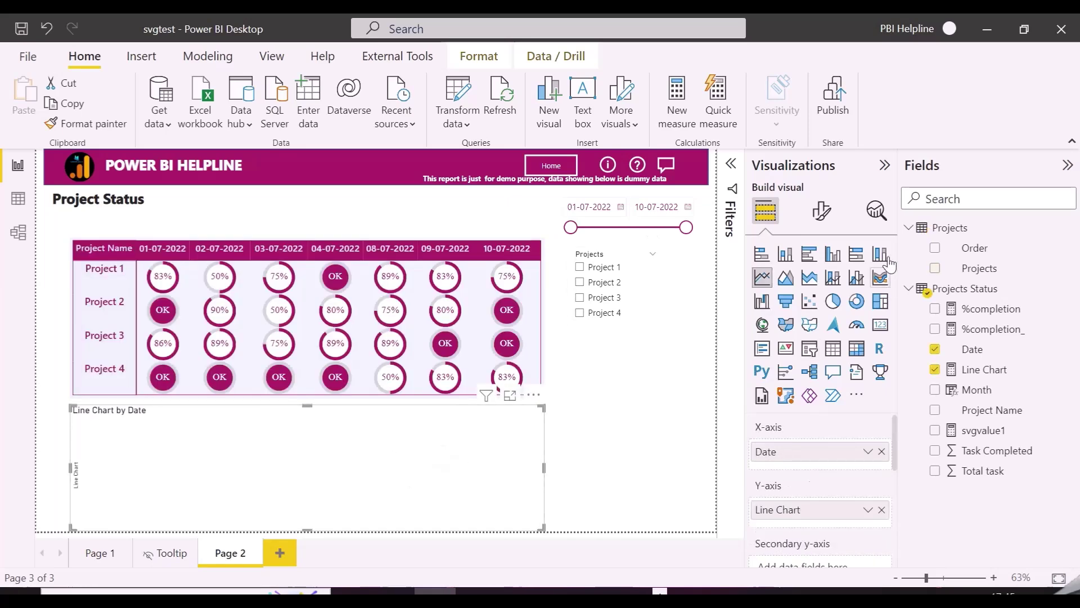
click(823, 210)
click(776, 360)
scroll(816, 394, down, 2)
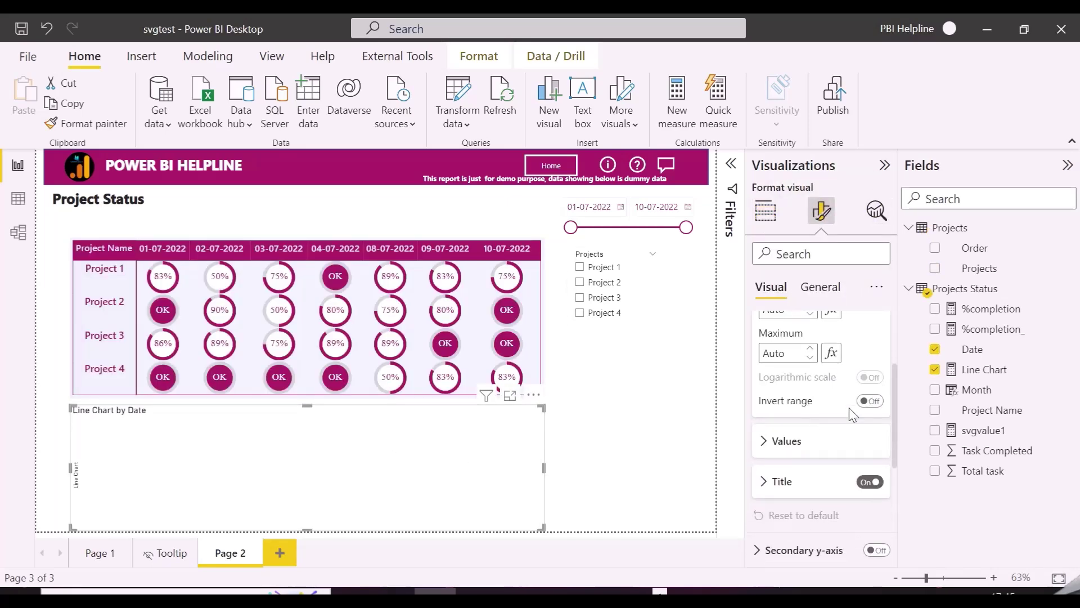
click(821, 287)
click(876, 362)
Move the line chart on top of the project matrix and extend its height to cover the whole matrix.
drag(436, 506, 432, 346)
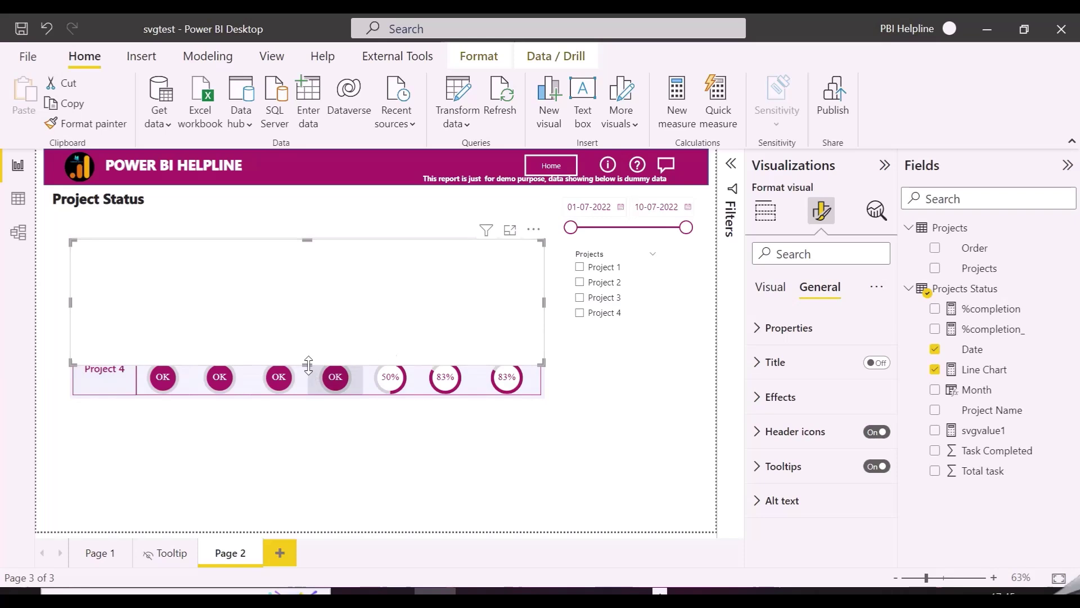
drag(308, 363, 320, 398)
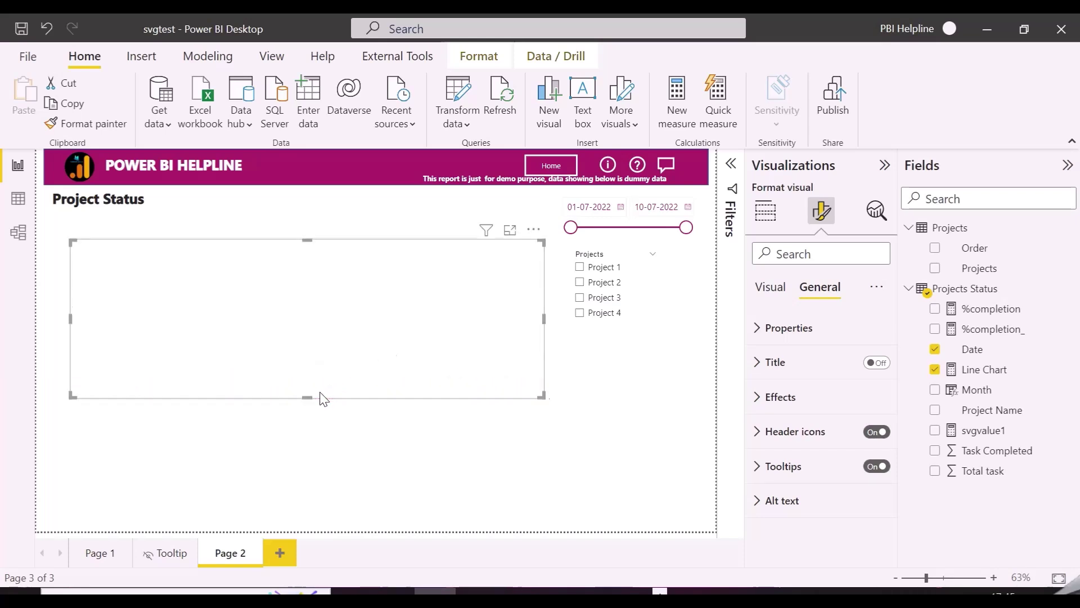
click(451, 483)
click(348, 298)
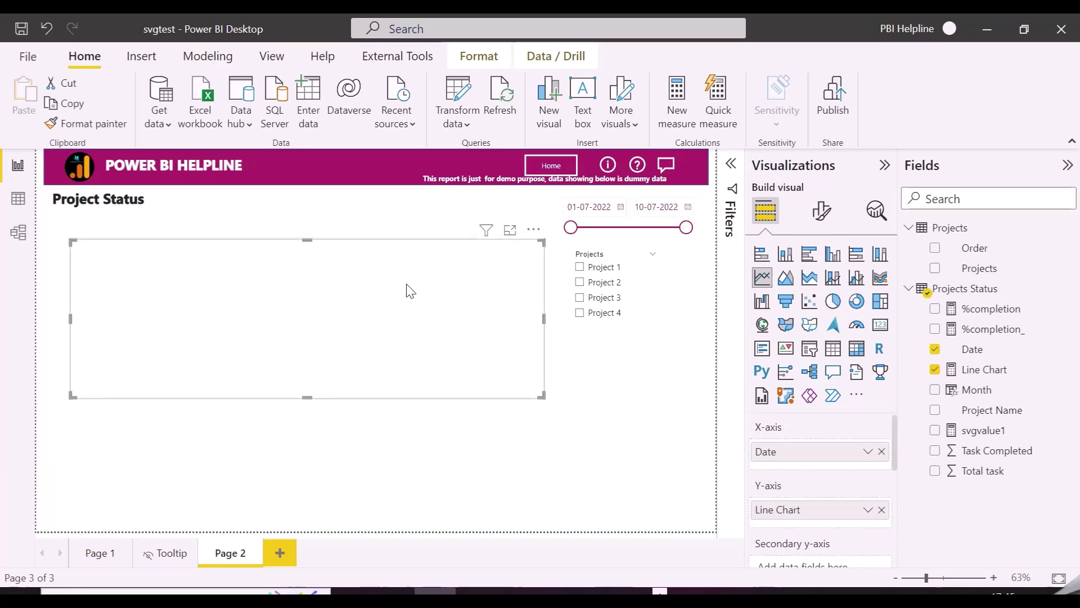
Create a new measure named Background in the Projects Status table.
right_click(965, 288)
click(893, 284)
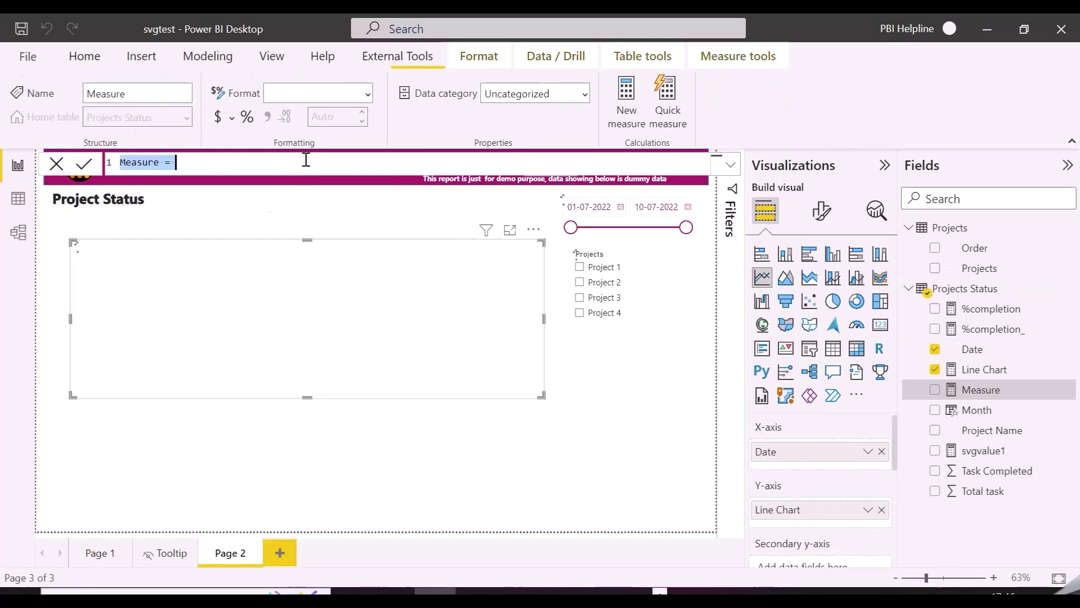
text(Background =)
key(shift+Return)
key(shift+Return)
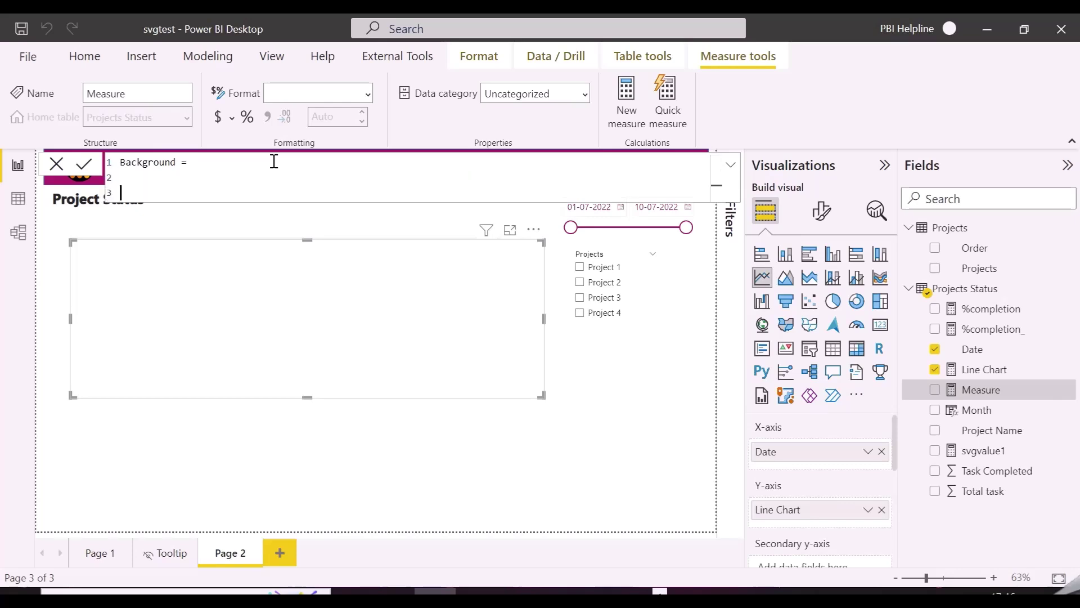
Start the Background measure's formula with an IF function whose condition is ISFILTERED(Projects).
text(ifq)
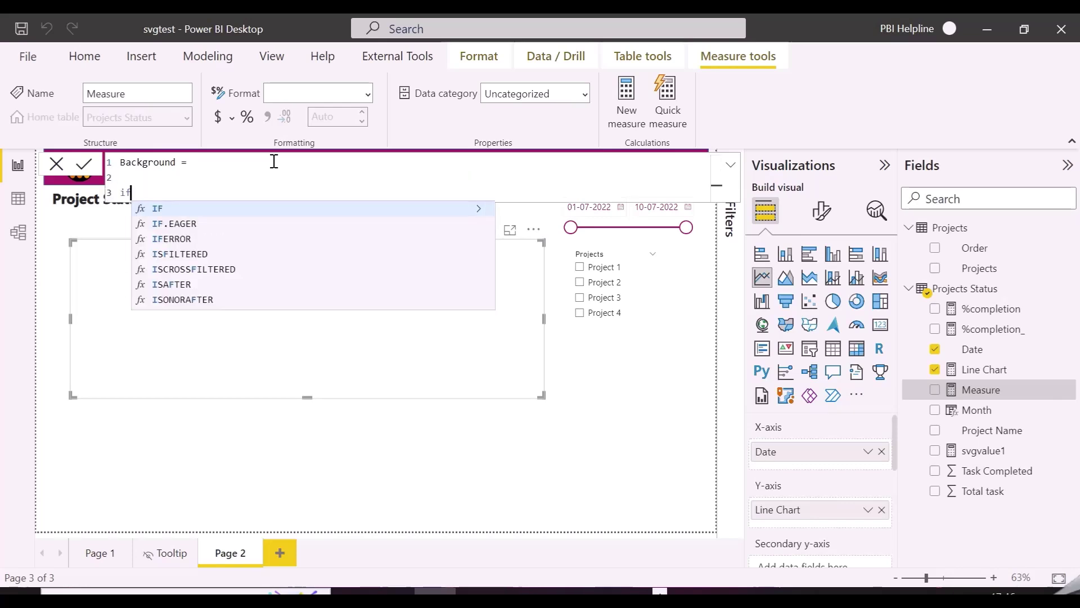
key(BackSpace)
text(if)
key(Tab)
key(shift+Return)
text(is)
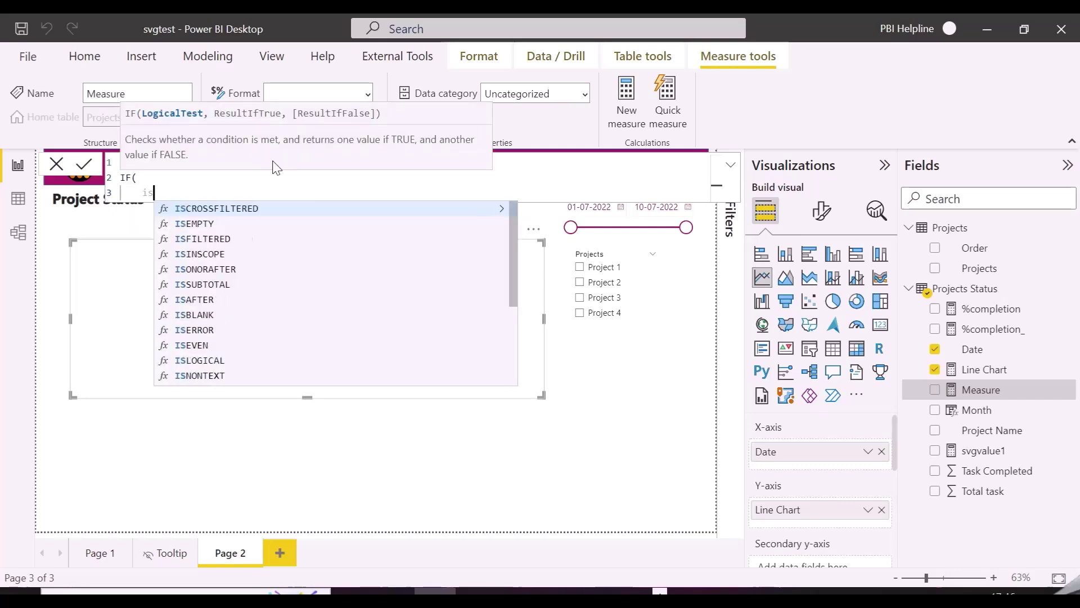
text(fil)
key(Tab)
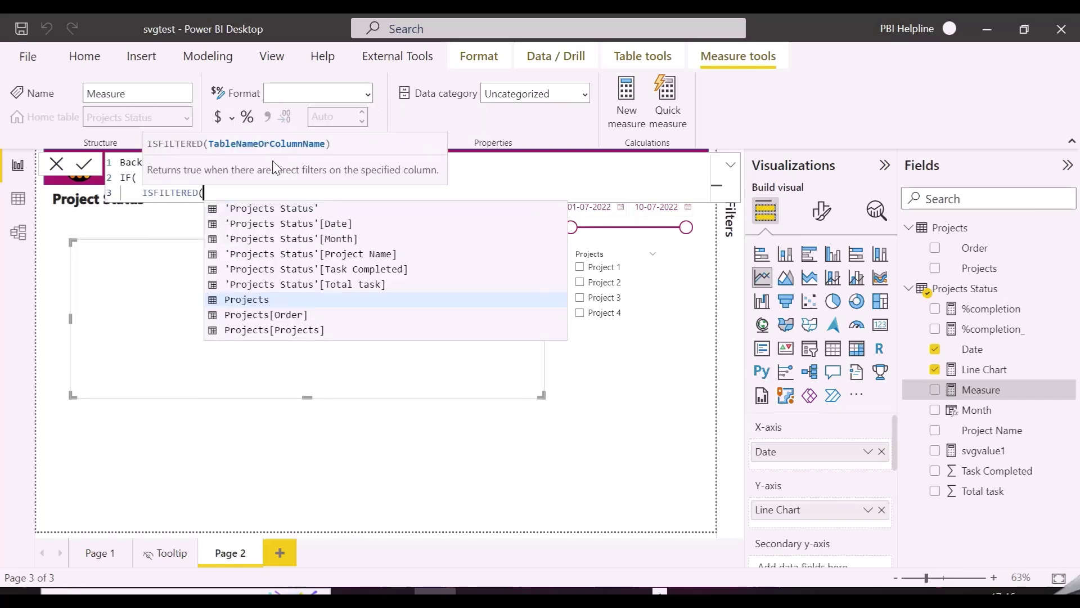
text(Projects)
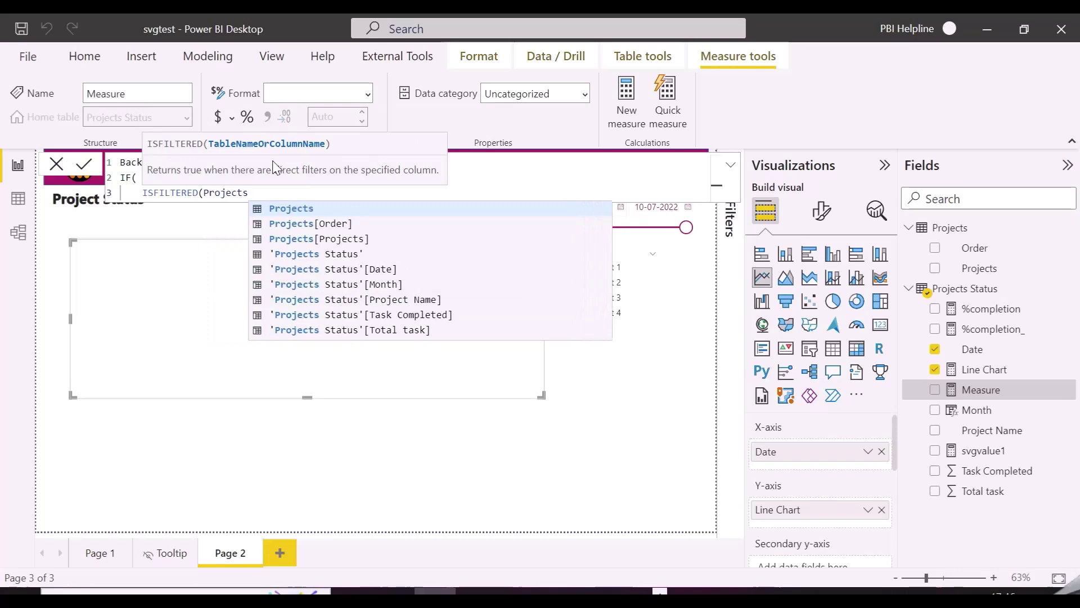
text(),)
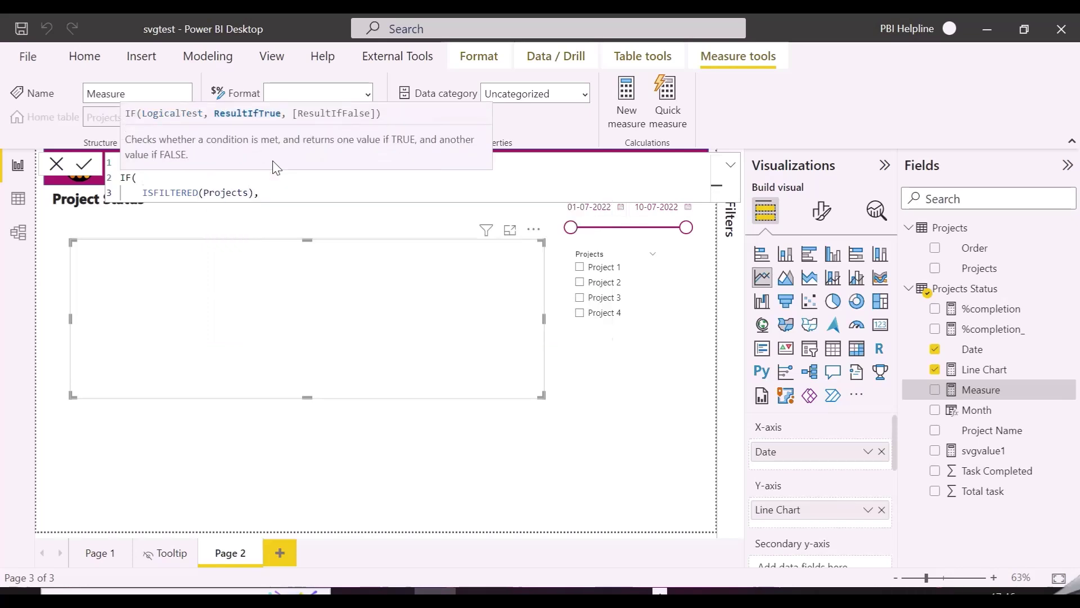
Make the Background measure return "#FFFFFF" when filtered and "#FFFFFF00" otherwise, and commit it.
key(shift+Return)
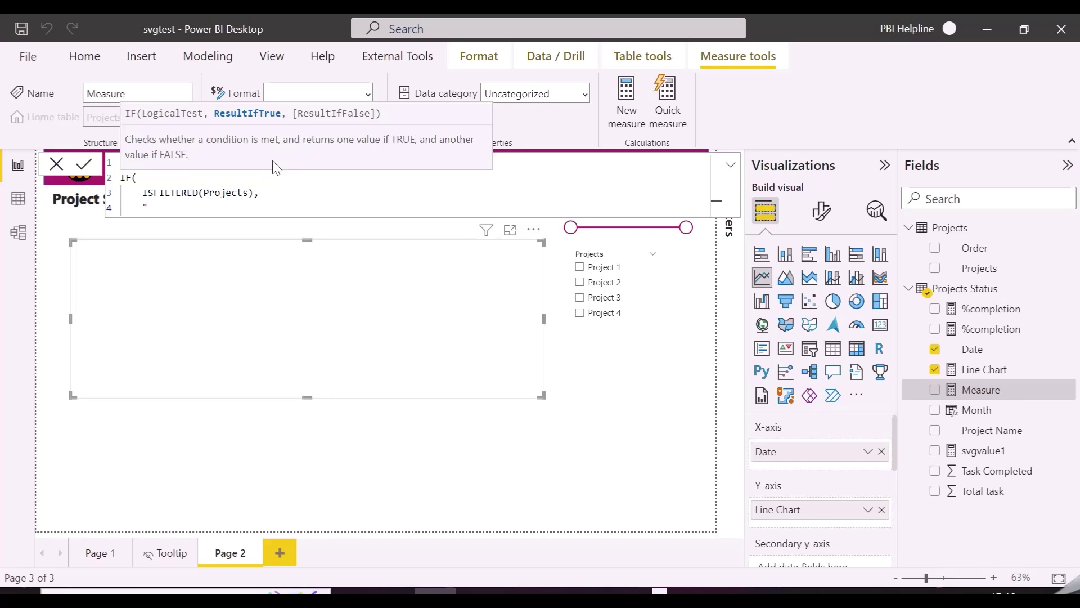
text("#FFFFFF", )
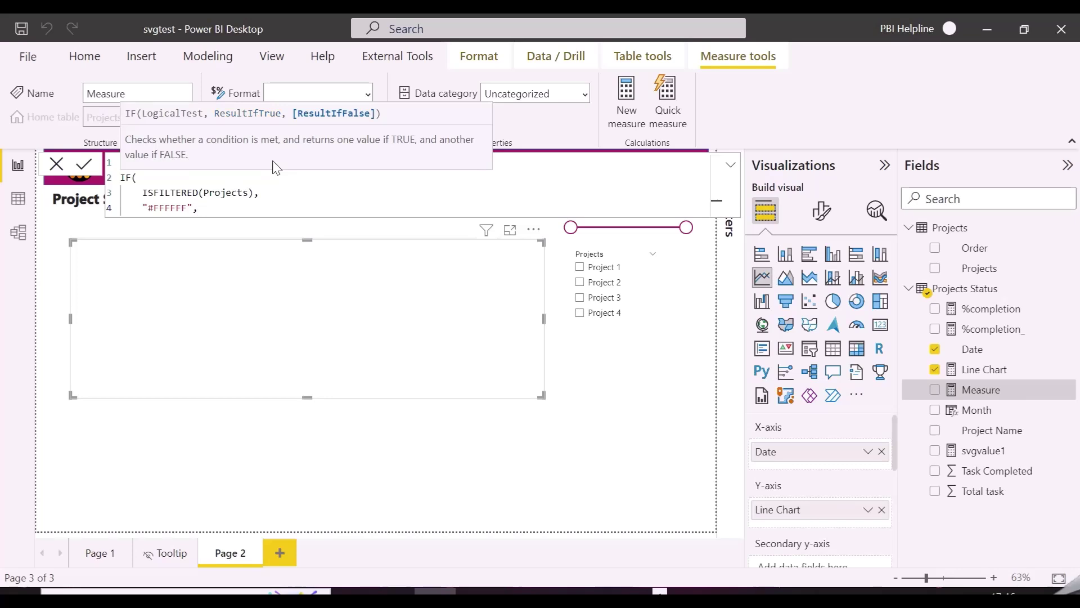
text("#FFFFFF00"))
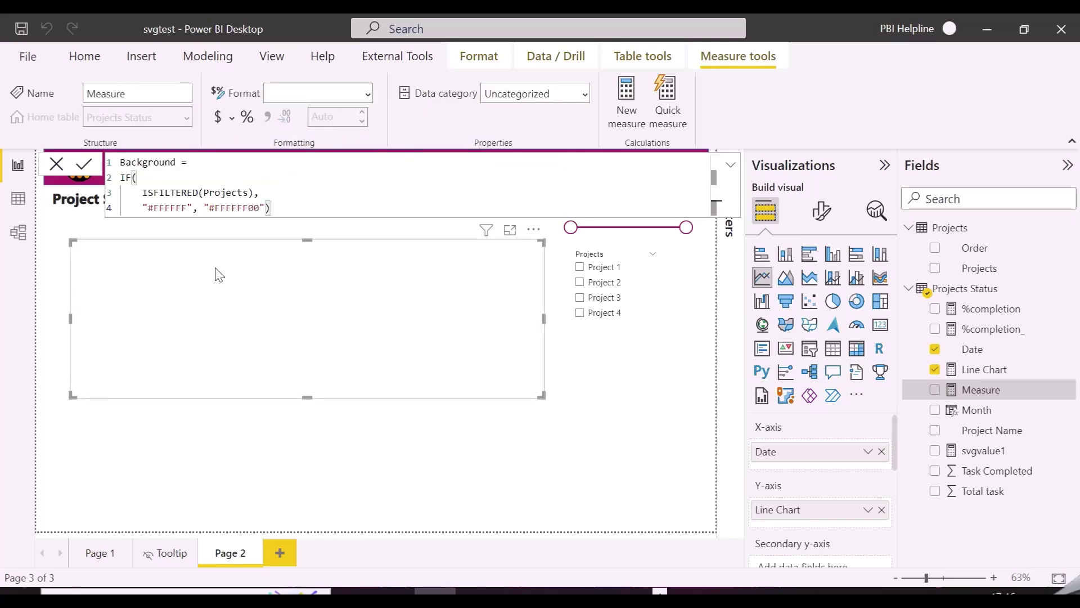
click(86, 163)
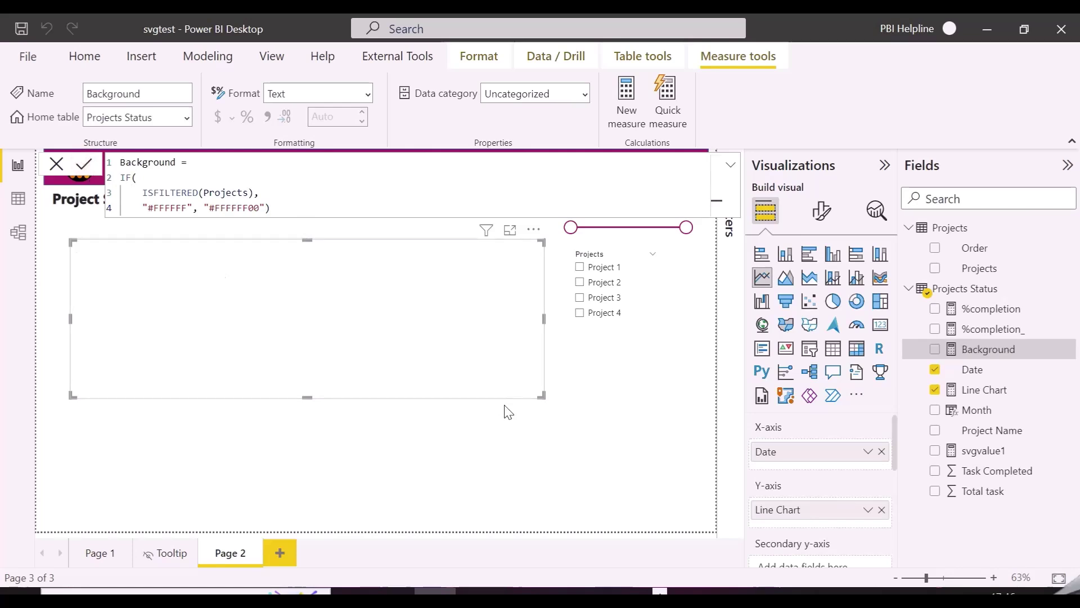
Set the line chart's background color conditionally, using the Field value format style based on the Background measure.
click(821, 210)
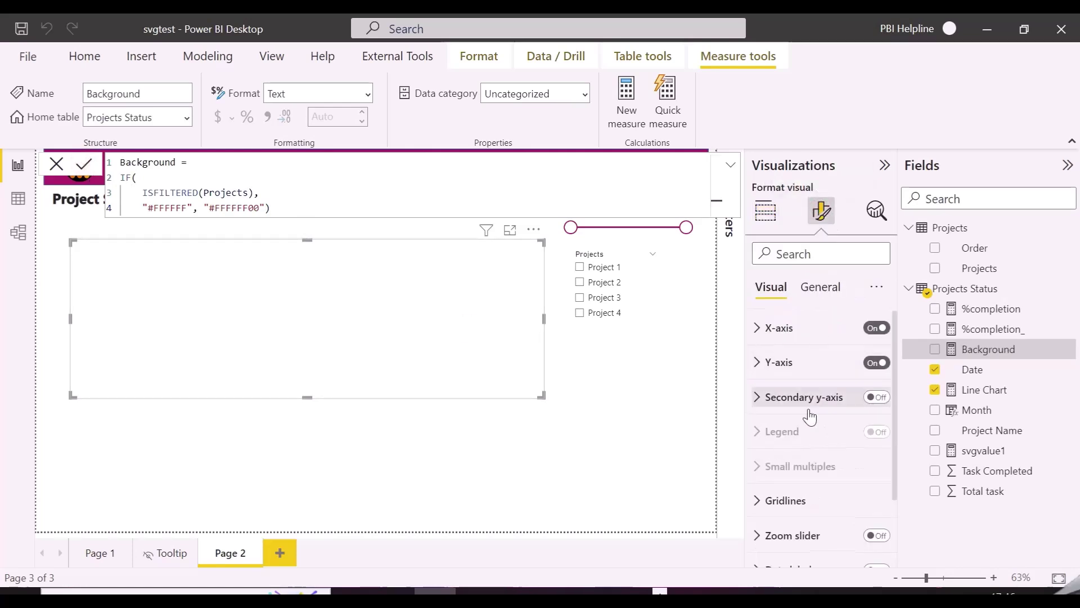
click(820, 288)
click(779, 398)
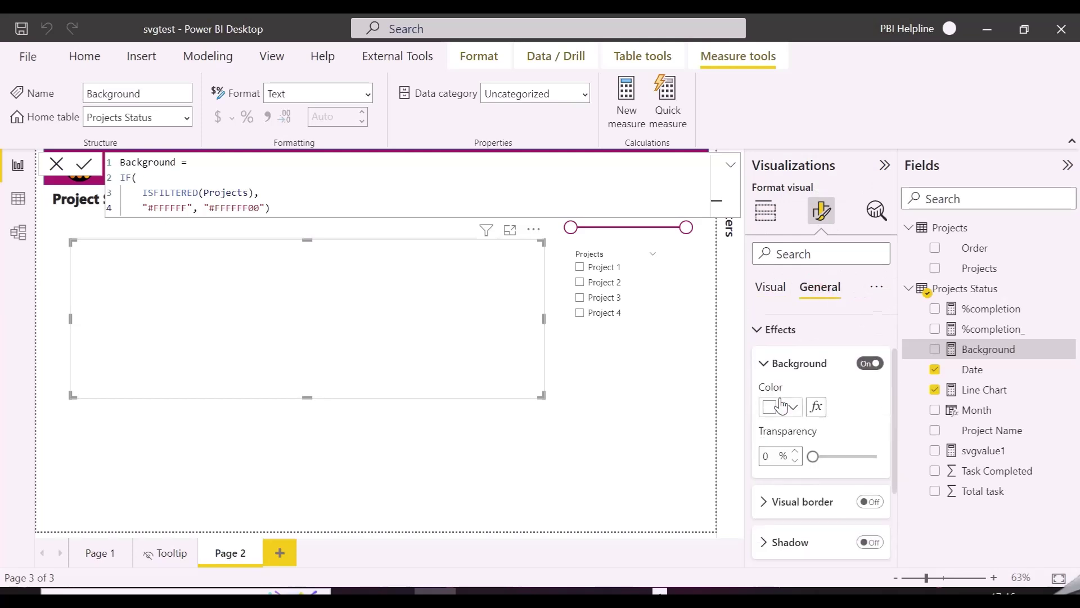
click(810, 406)
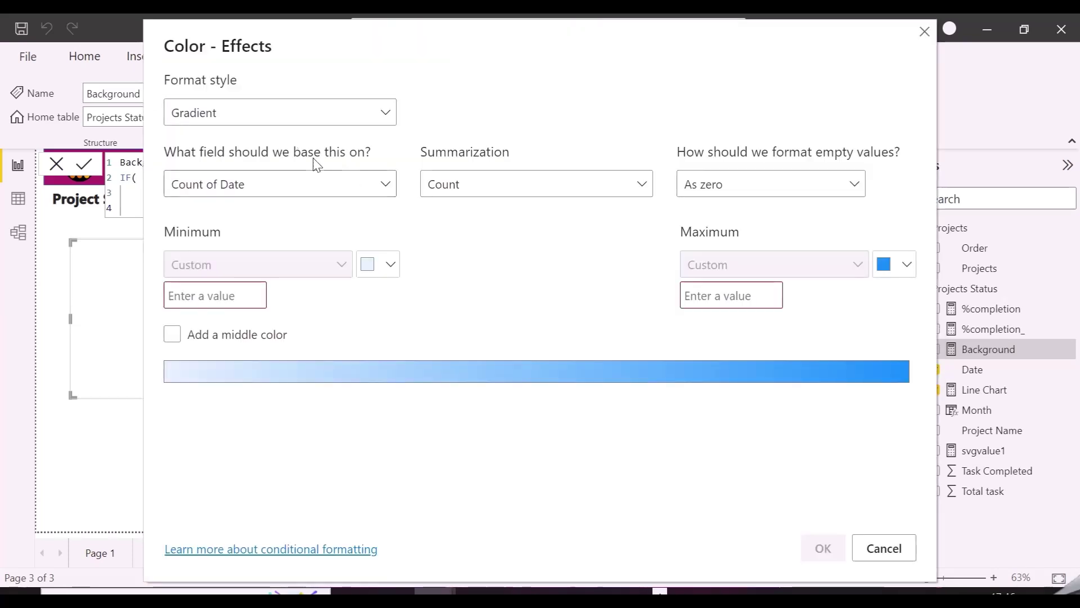
click(280, 116)
click(244, 194)
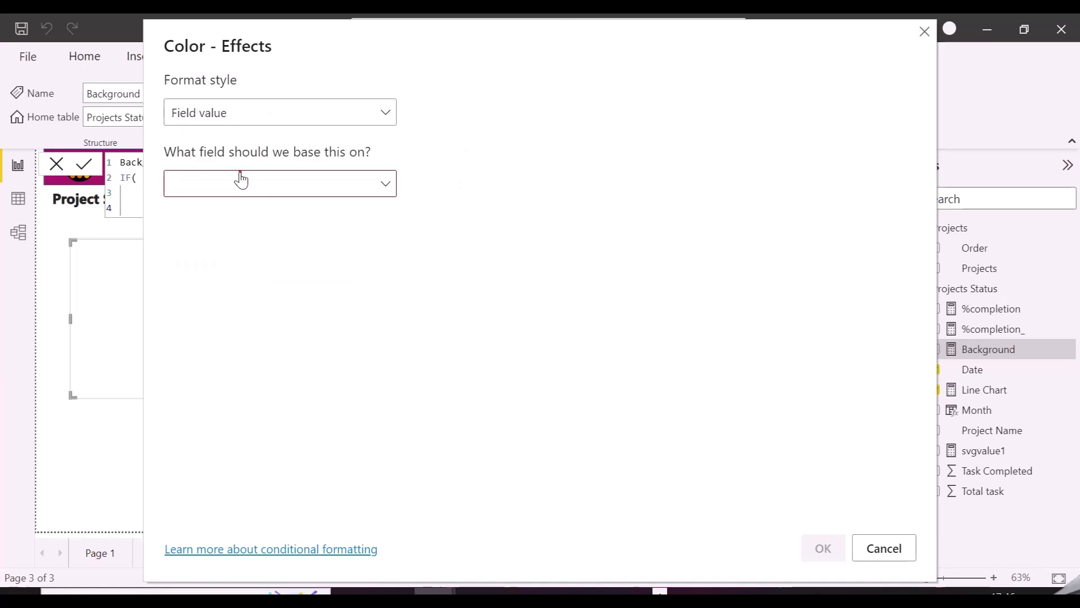
click(239, 179)
click(219, 213)
text(BACK)
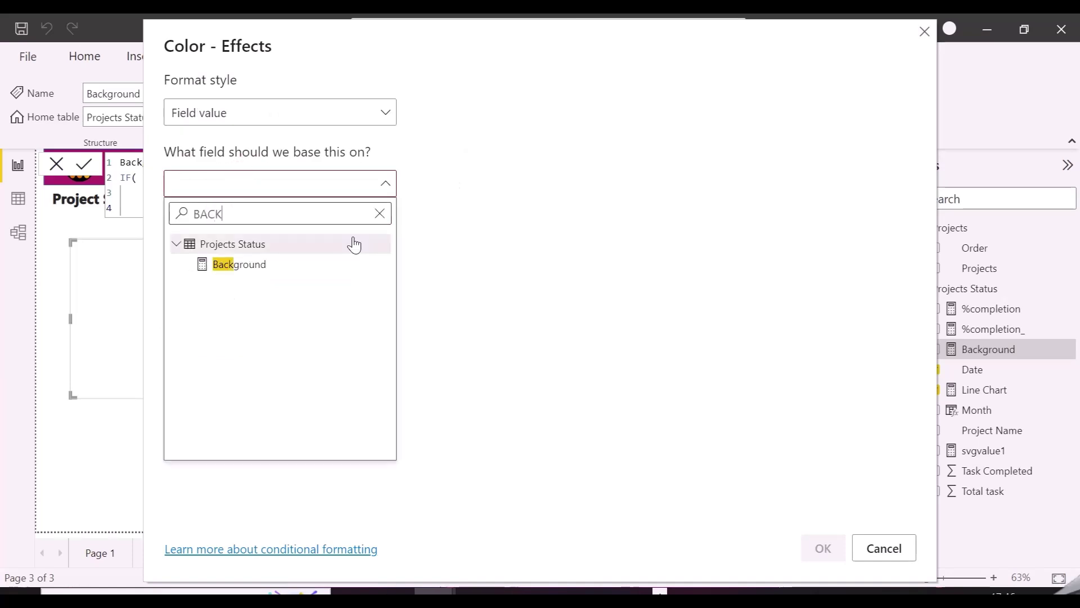
click(273, 266)
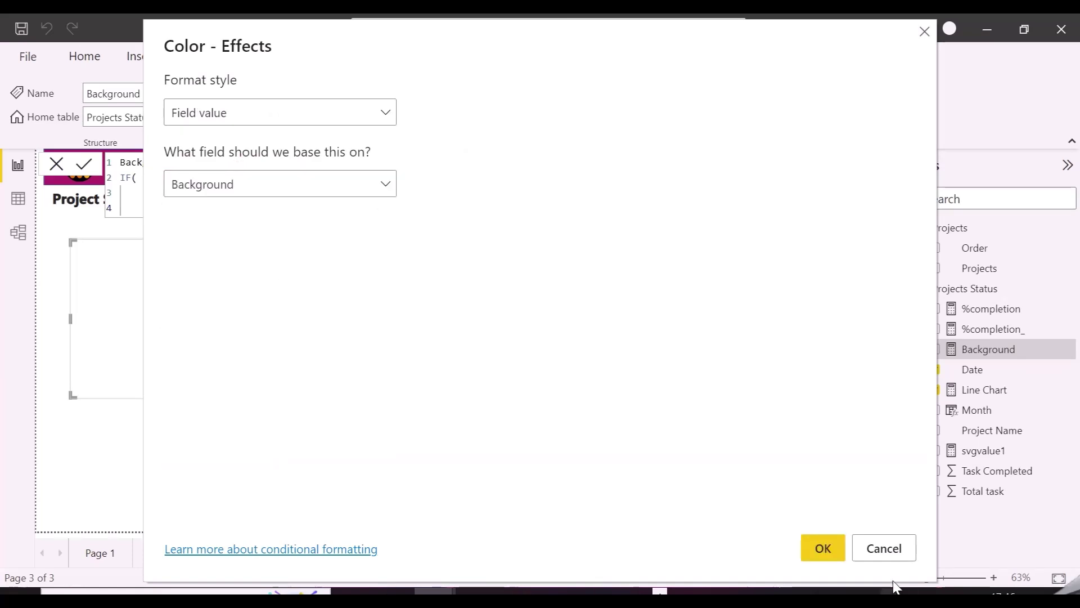
click(821, 548)
Deselect the chart and check the overlay by filtering the slicer to Project 1, Project 2, Project 3 and Project 4 in turn.
click(595, 485)
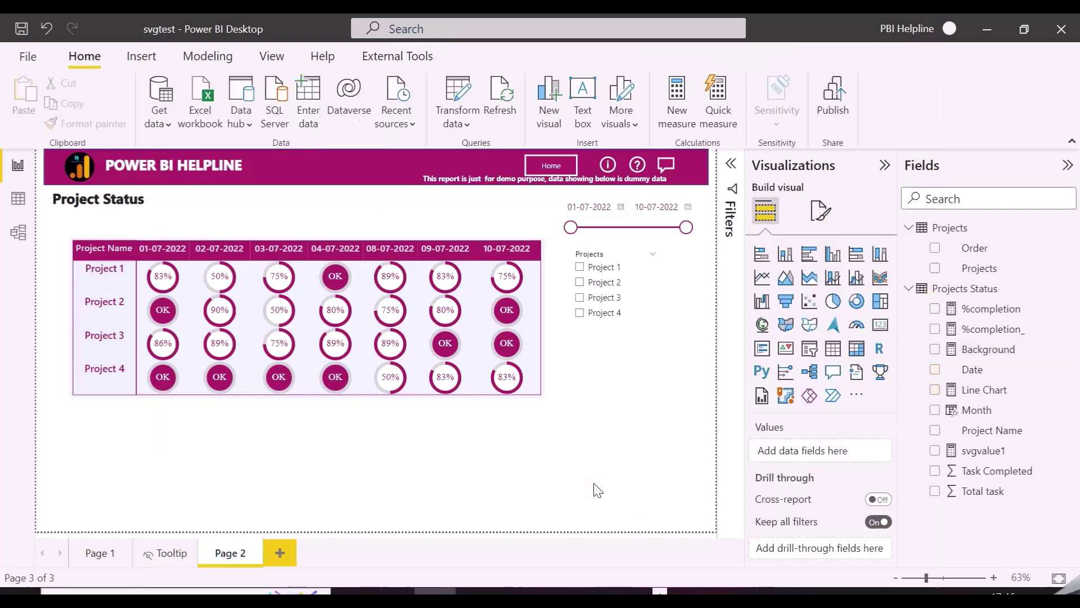
click(598, 269)
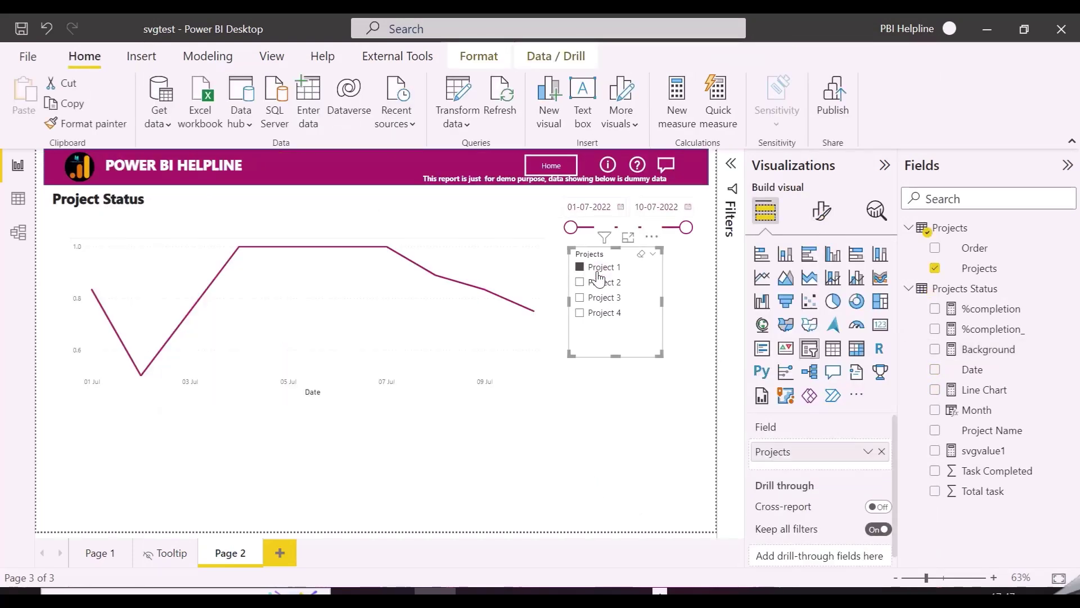
click(599, 285)
click(599, 298)
click(598, 313)
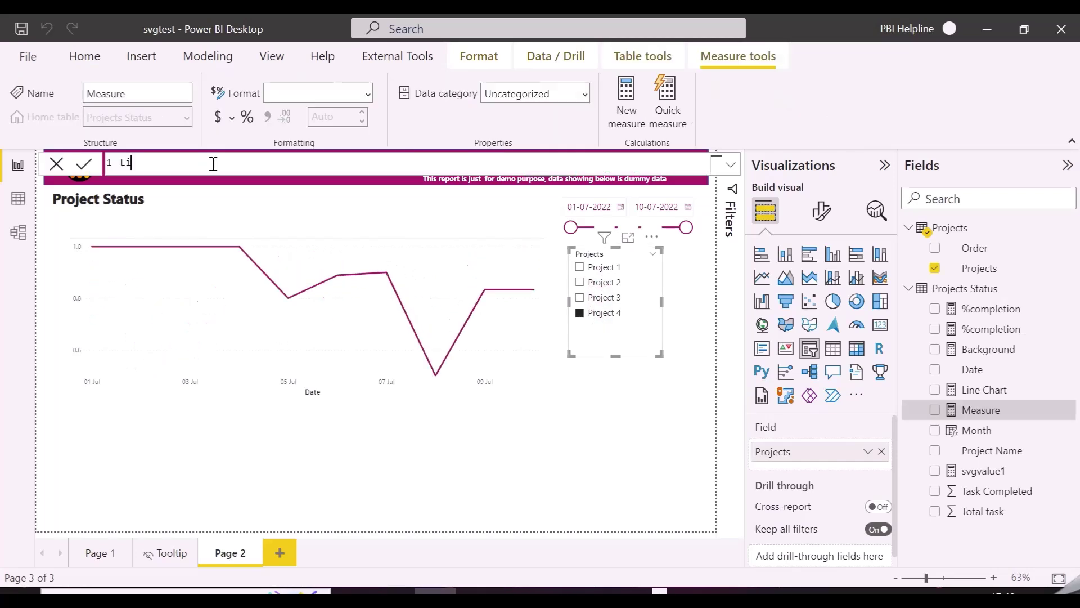
Name the new measure Line Chart Title and start its formula with an IF function that tests ISFILTERED(Projects).
text(ne Chart )
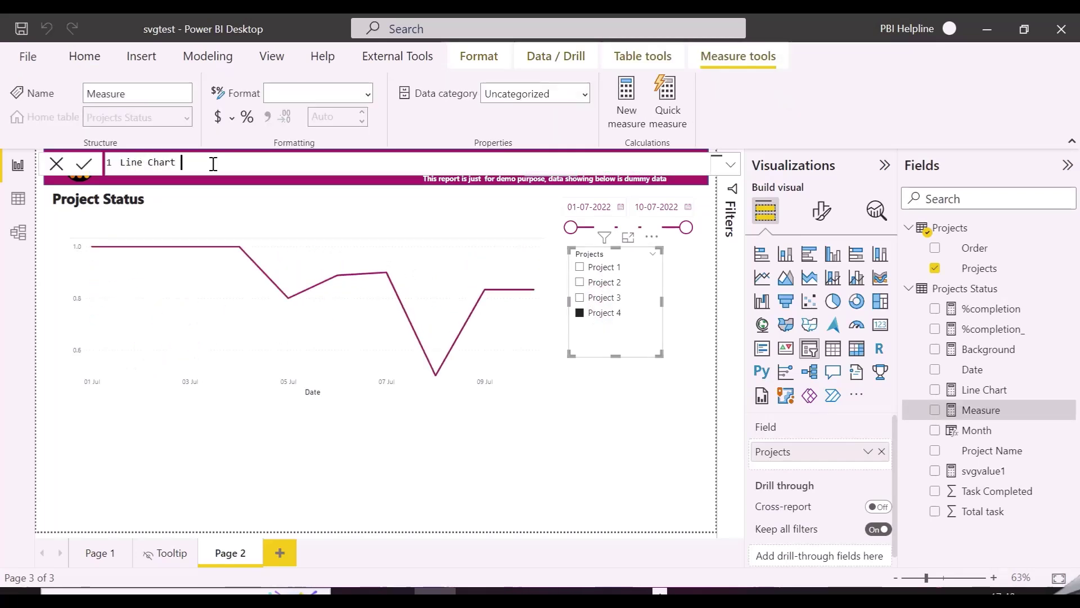
text(Title =)
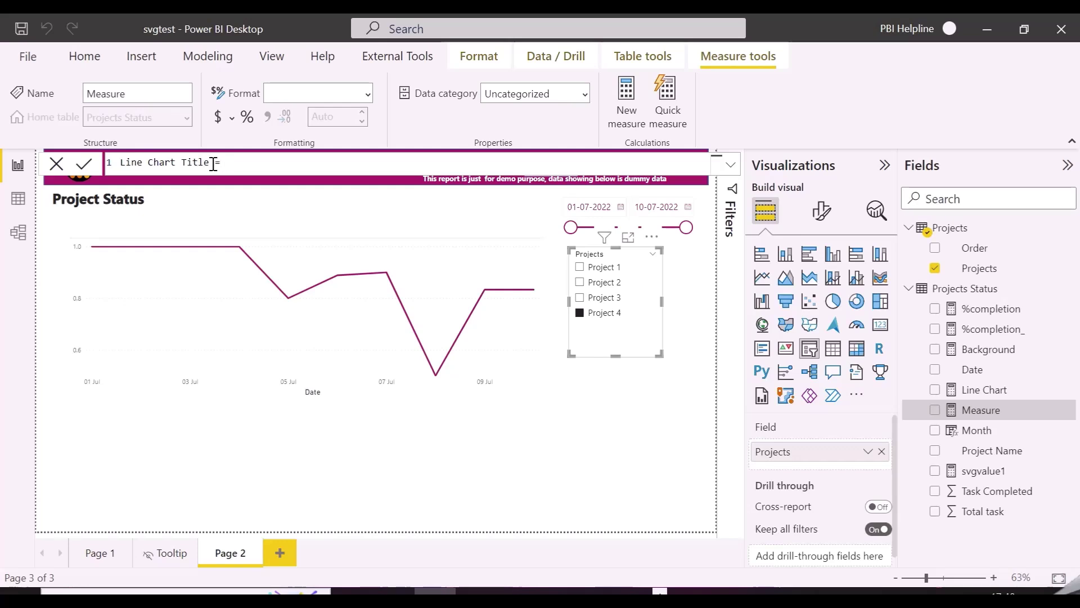
key(shift+Return)
text(IF()
key(shift+Return)
text(i)
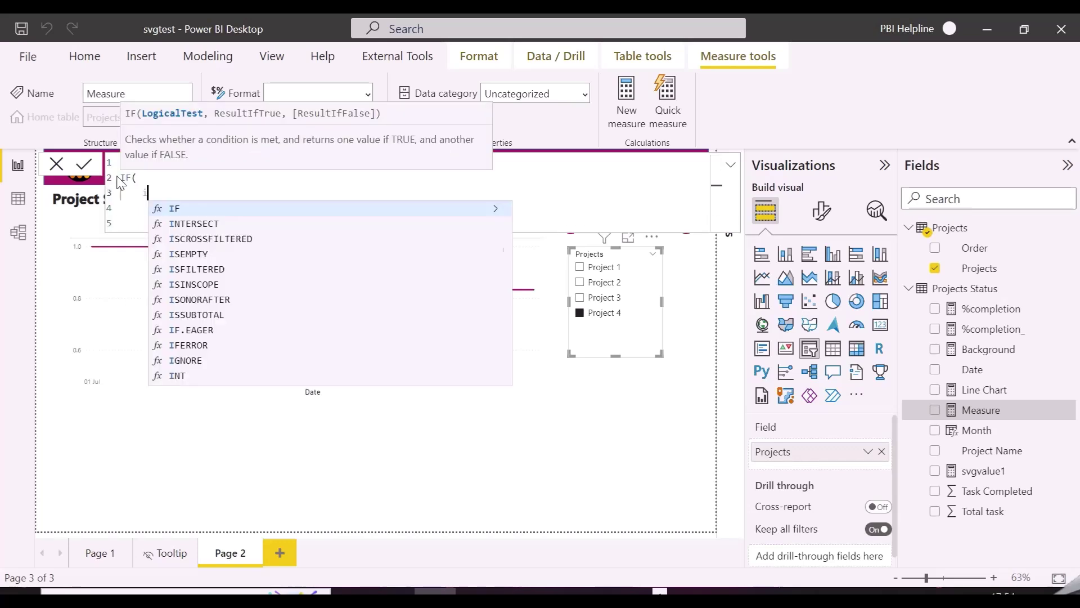
text(sfil)
key(Tab)
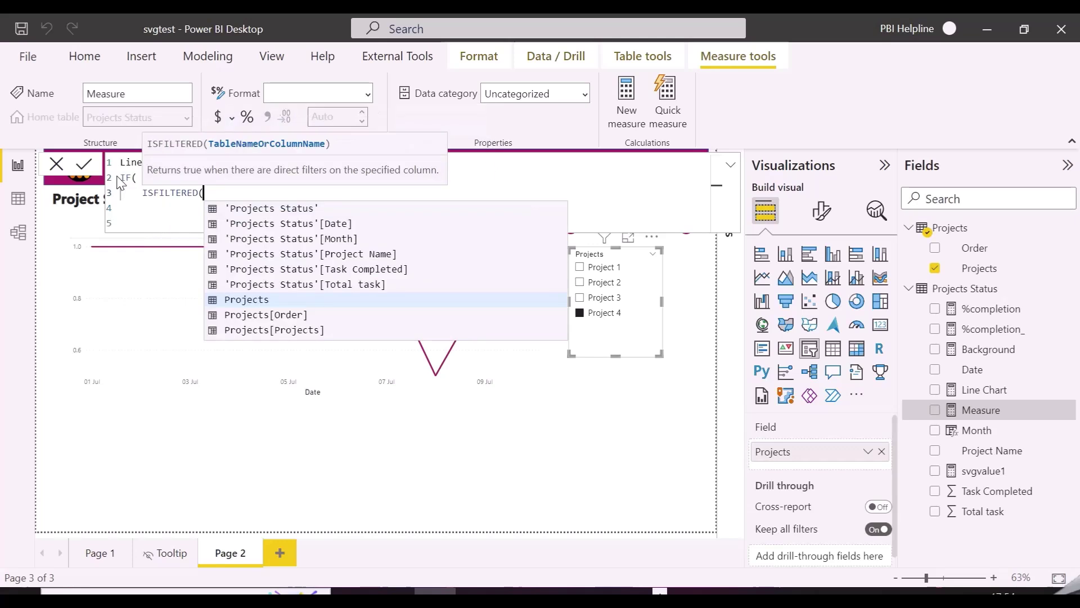
key(Tab)
text(),)
key(shift+Return)
Add CONCATENATEX as the IF's true result, with SUMMARIZE(Projects, Projects[Projects]) as its table argument.
text(concat)
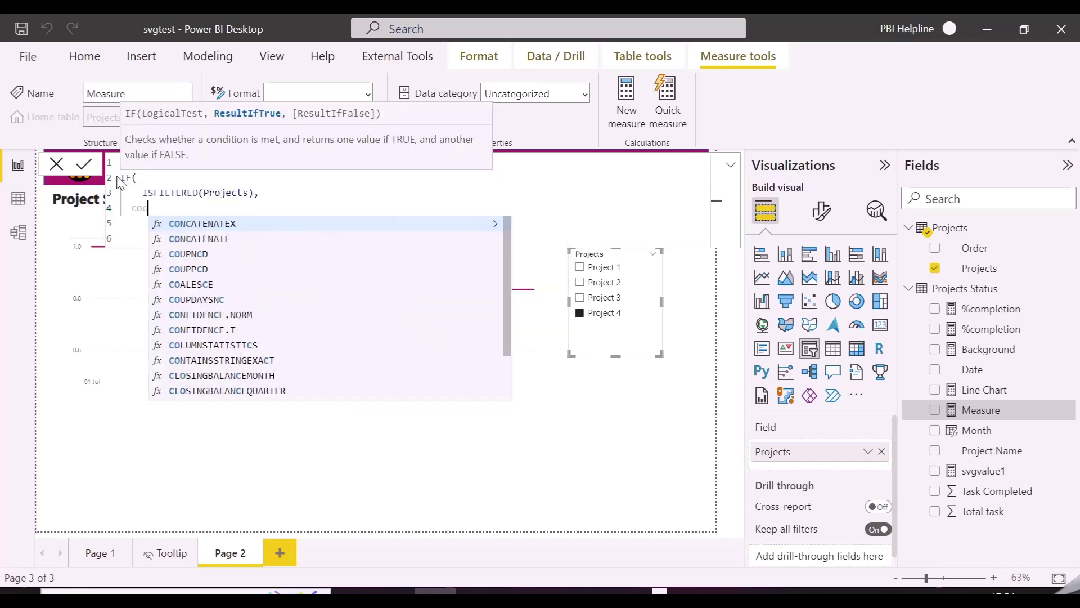
key(Tab)
key(shift+Return)
text(summ)
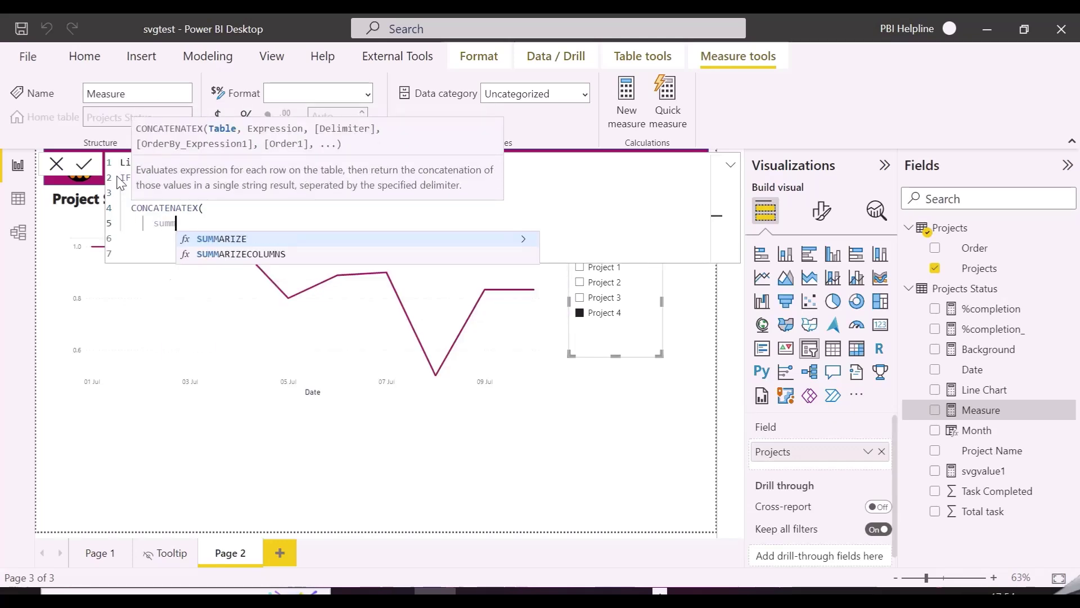
key(Tab)
text(project)
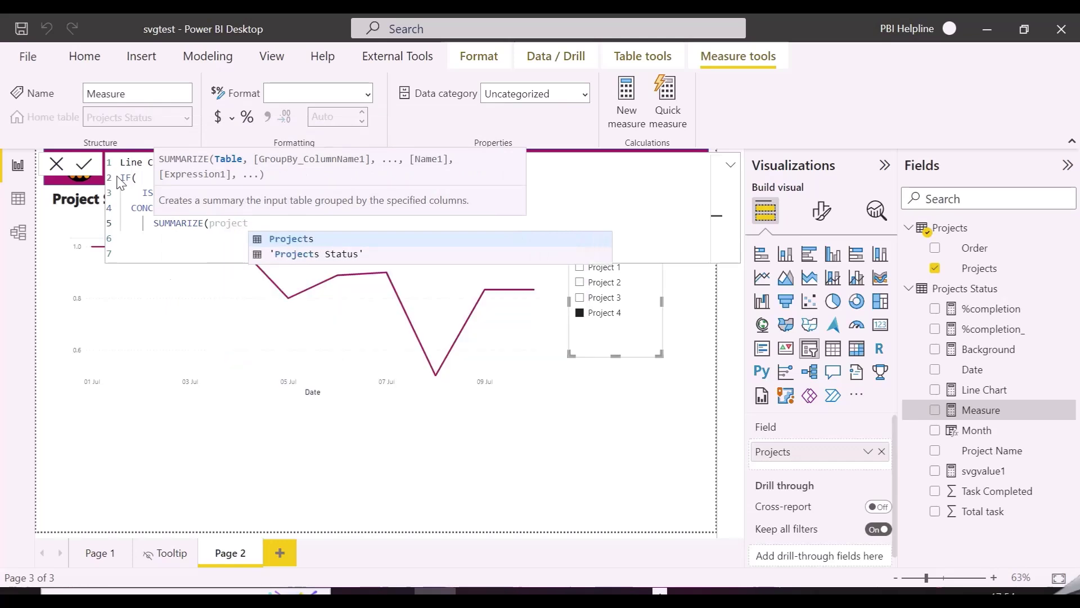
key(Tab)
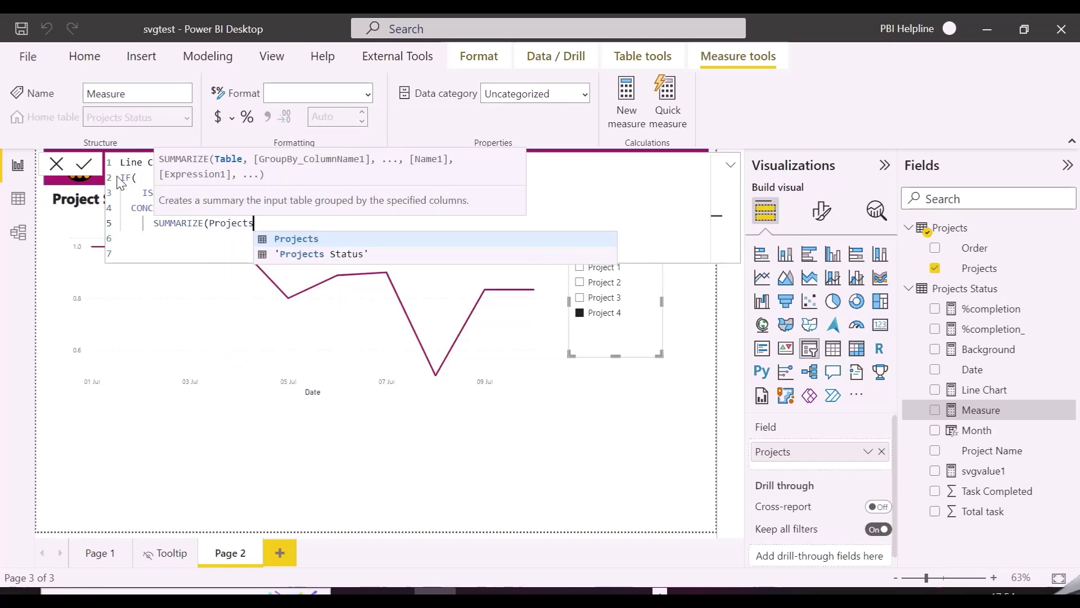
text(, proje)
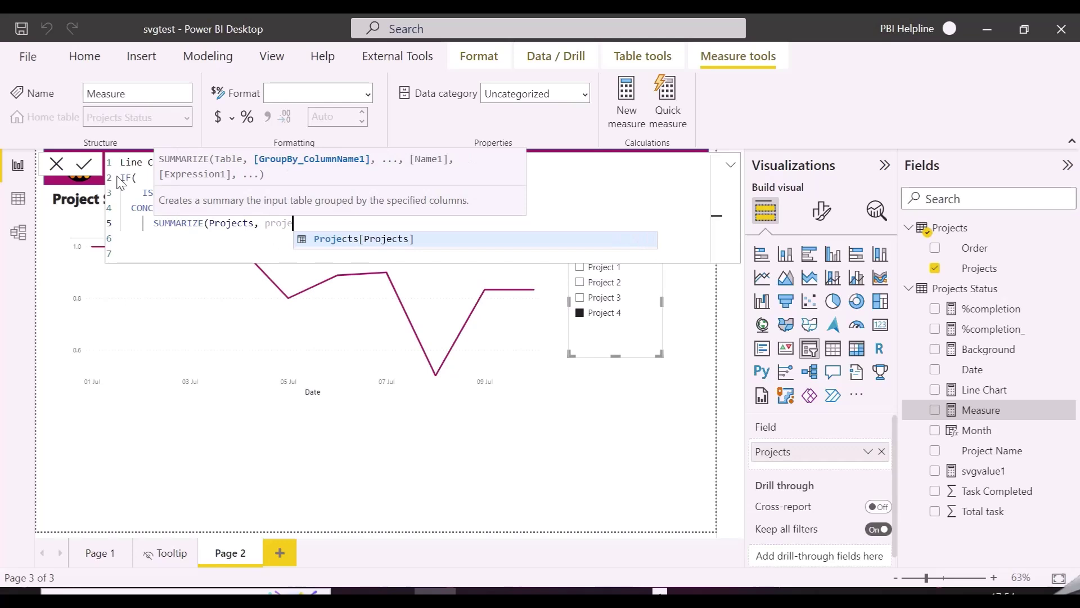
text(c)
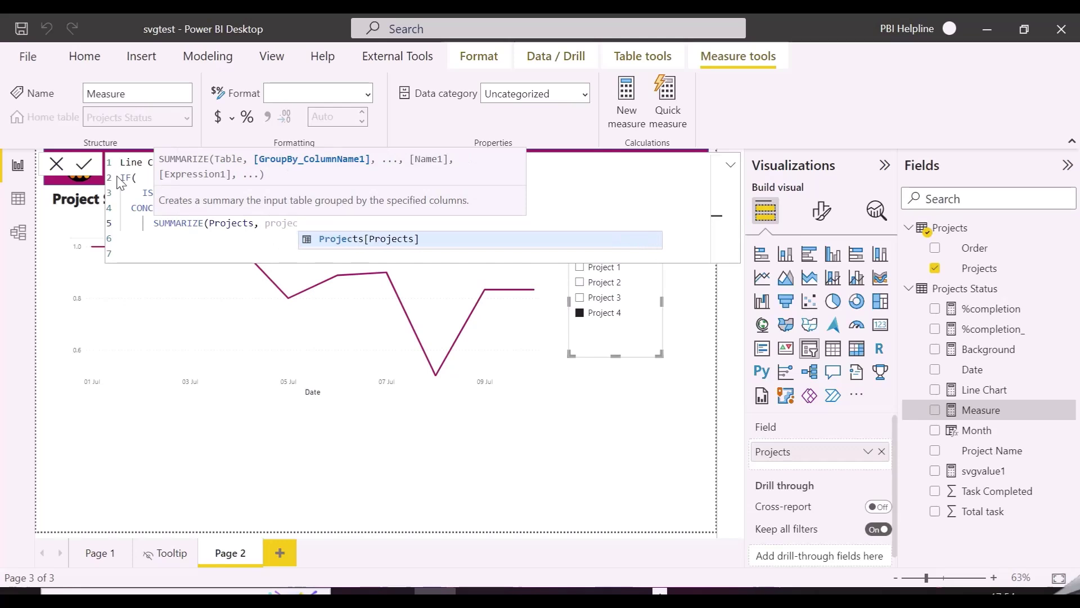
key(Tab)
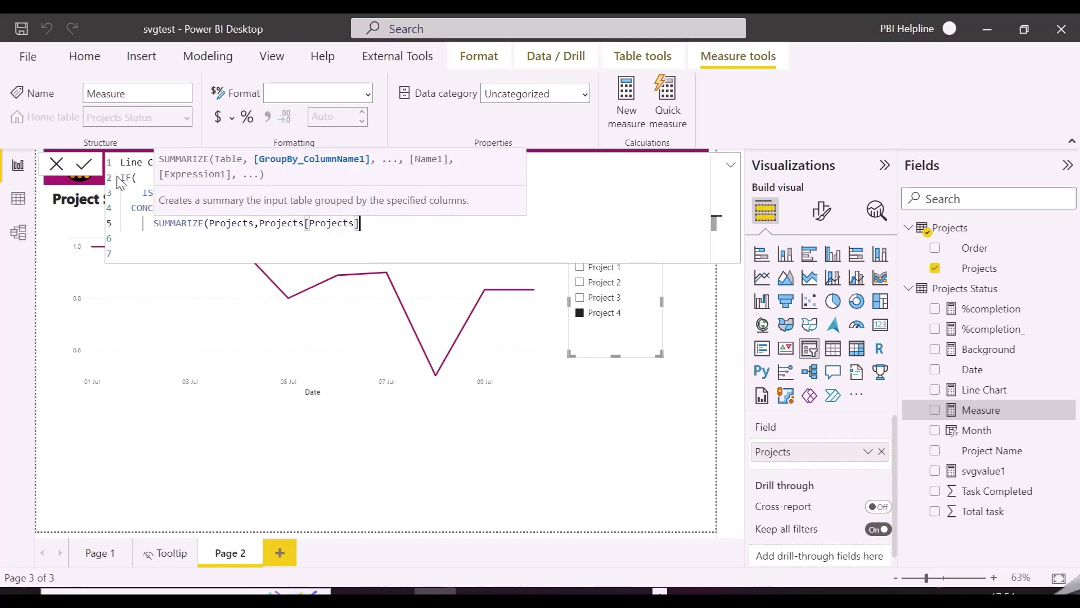
text())
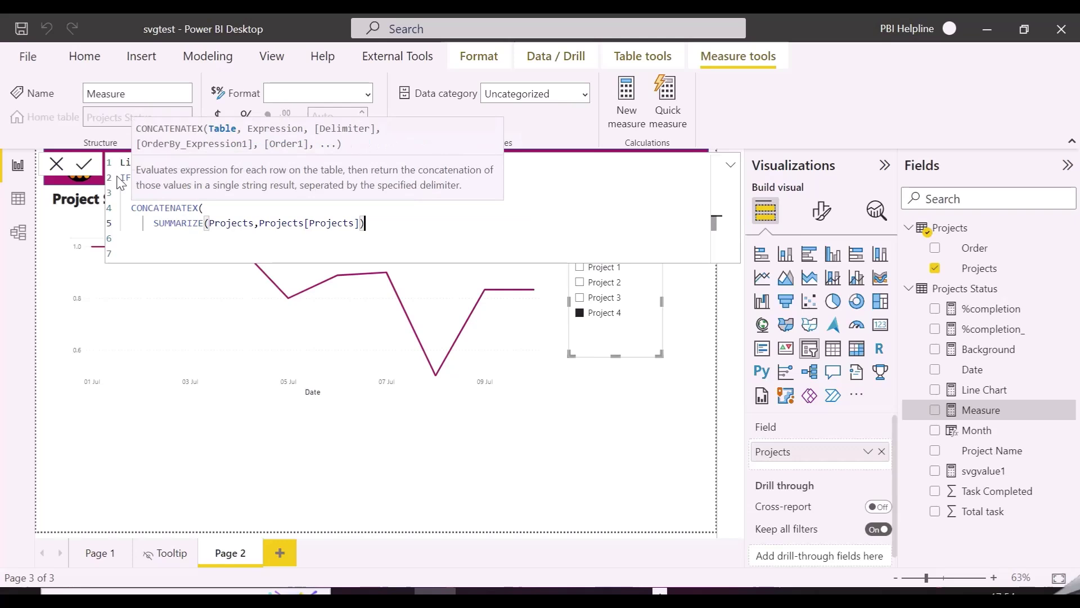
Put SUMMARIZE's grouping column on its own indented line, and give CONCATENATEX the expression Projects[Projects] with a "," delimiter.
click(259, 224)
key(Return)
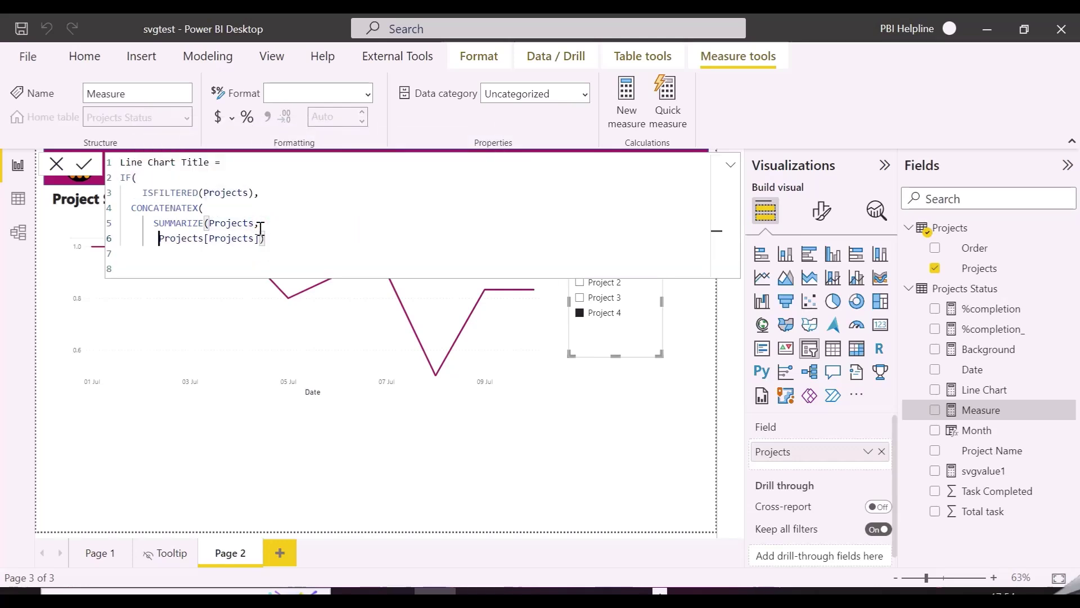
key(Tab)
key(Tab)
text(,)
key(Return)
text(project)
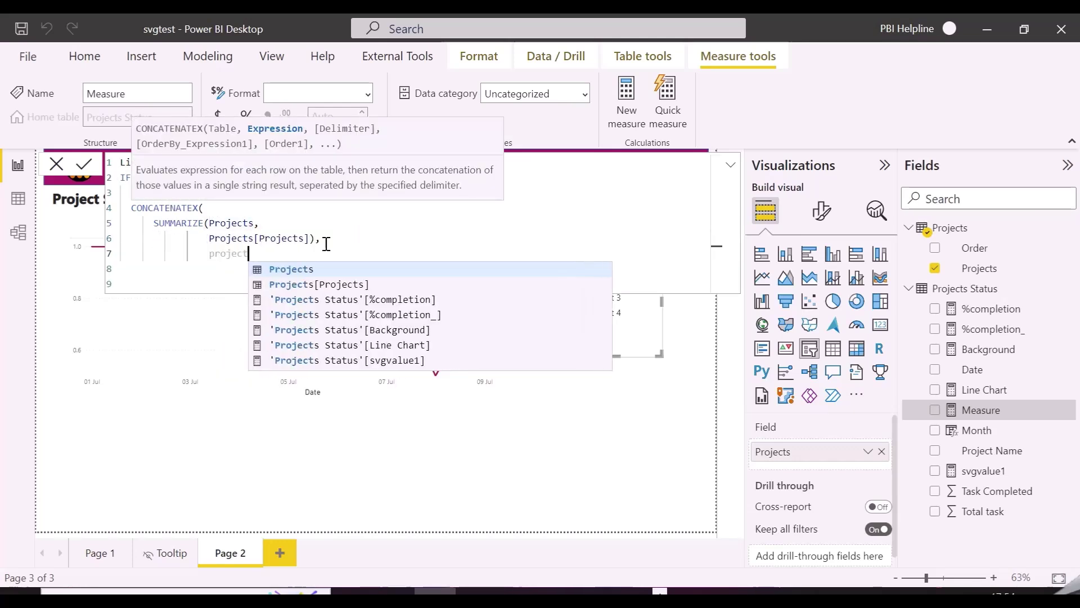
key(Down)
key(Tab)
text(, ",")
key(Return)
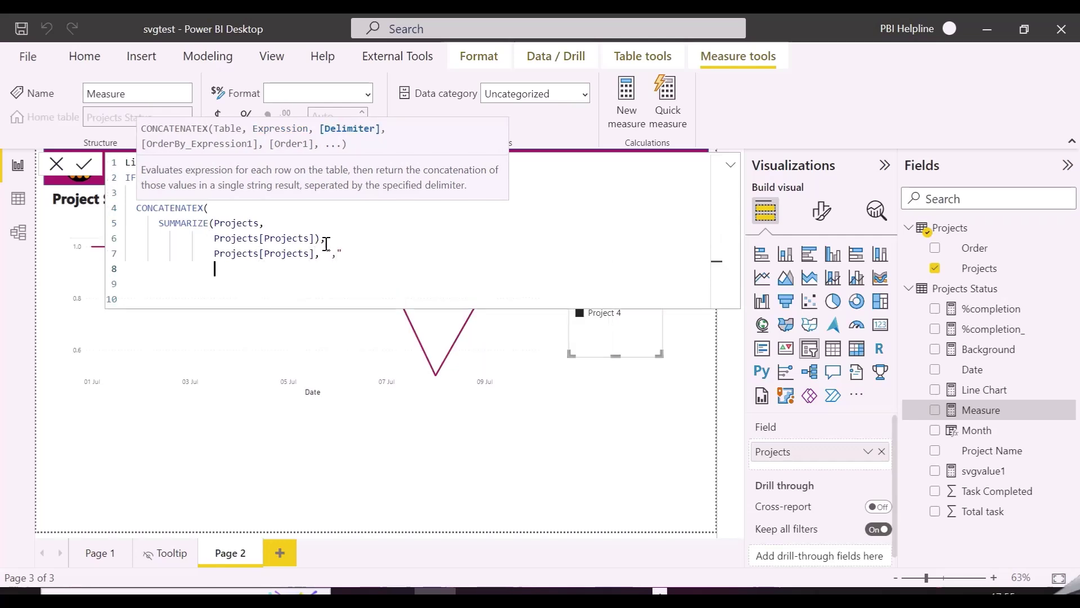
Close the CONCATENATEX function, add BLANK() as the IF's false result, and close the Line Chart Title formula.
key(BackSpace)
key(BackSpace)
key(BackSpace)
key(BackSpace)
text(),)
key(Return)
text(BLANK())
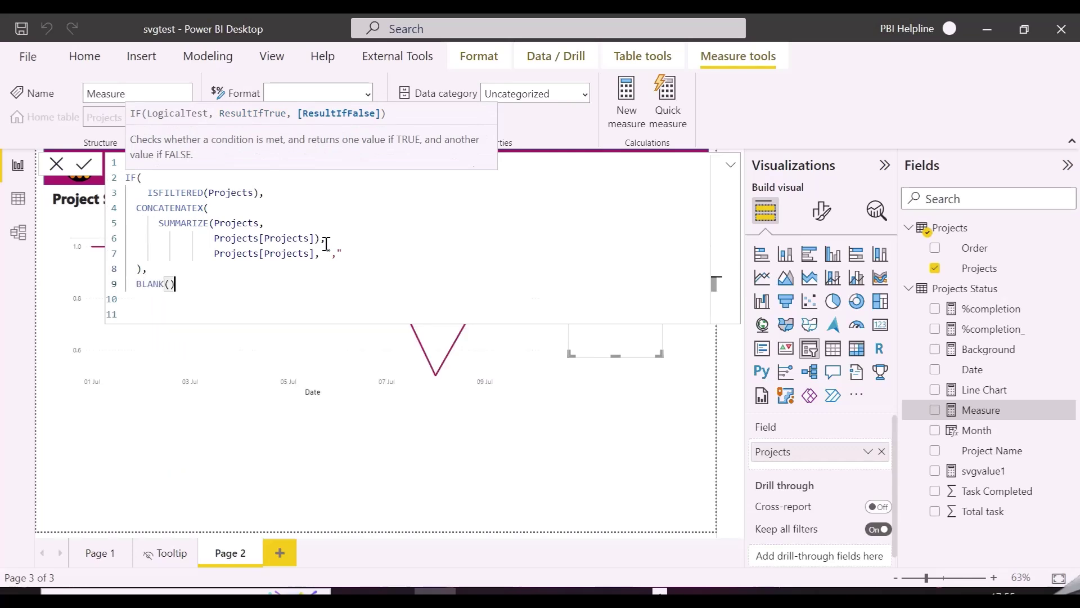
key(Return)
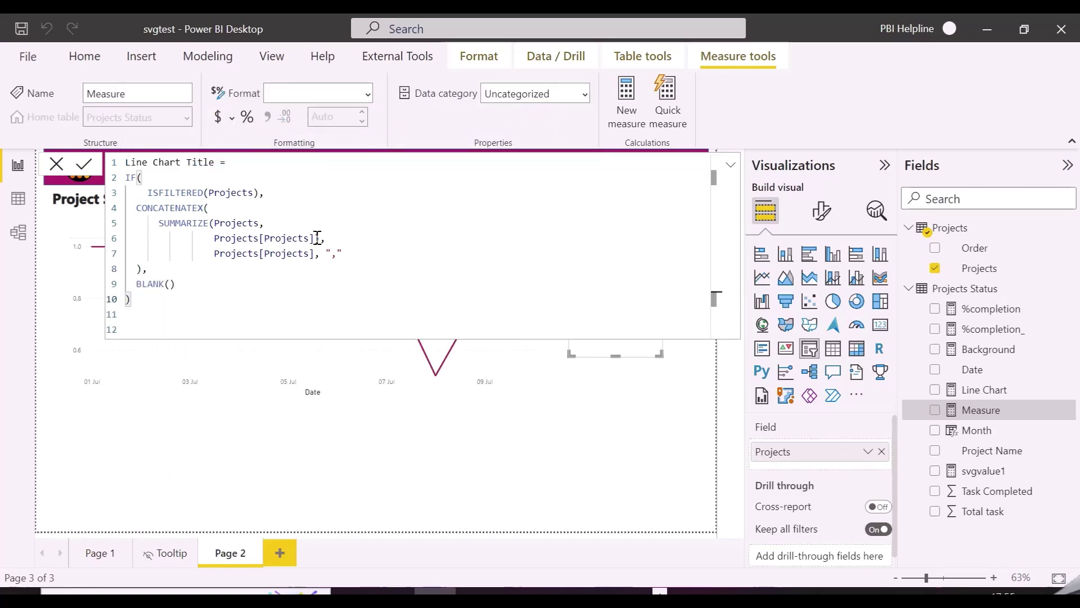
Commit the Line Chart Title measure and turn on the title of the line chart.
click(84, 164)
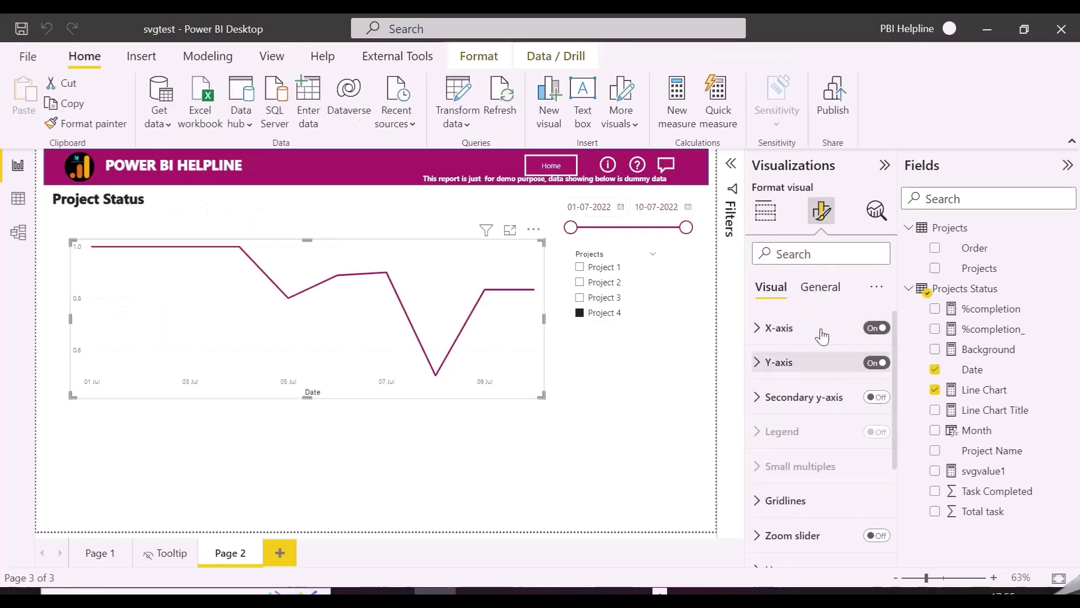
click(822, 299)
click(877, 363)
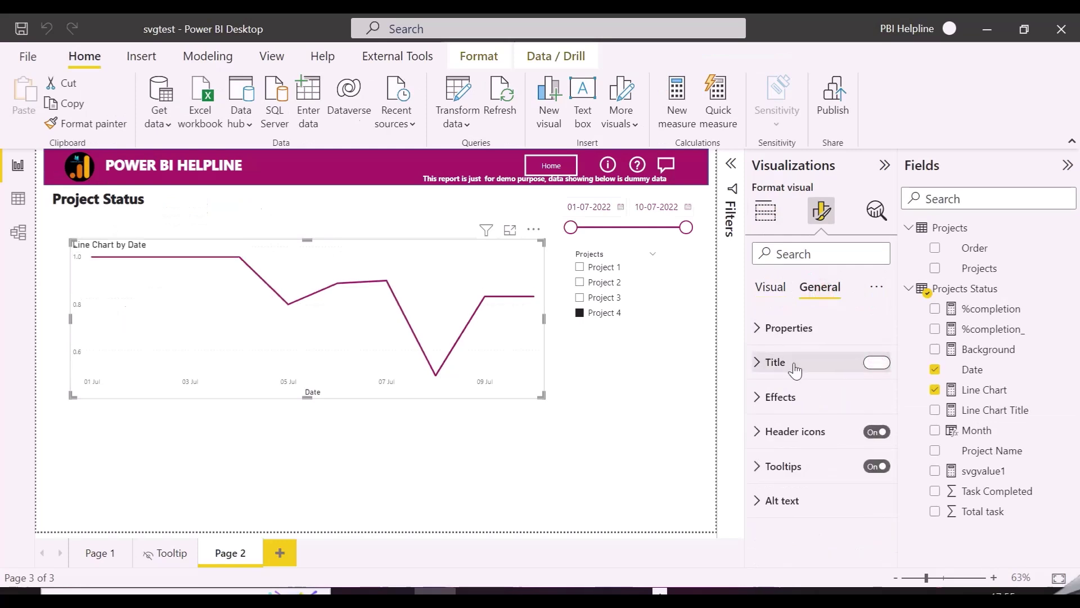
click(794, 363)
Set conditional formatting on the line chart's title text, using the Field value style based on the Line Chart Title measure.
click(874, 413)
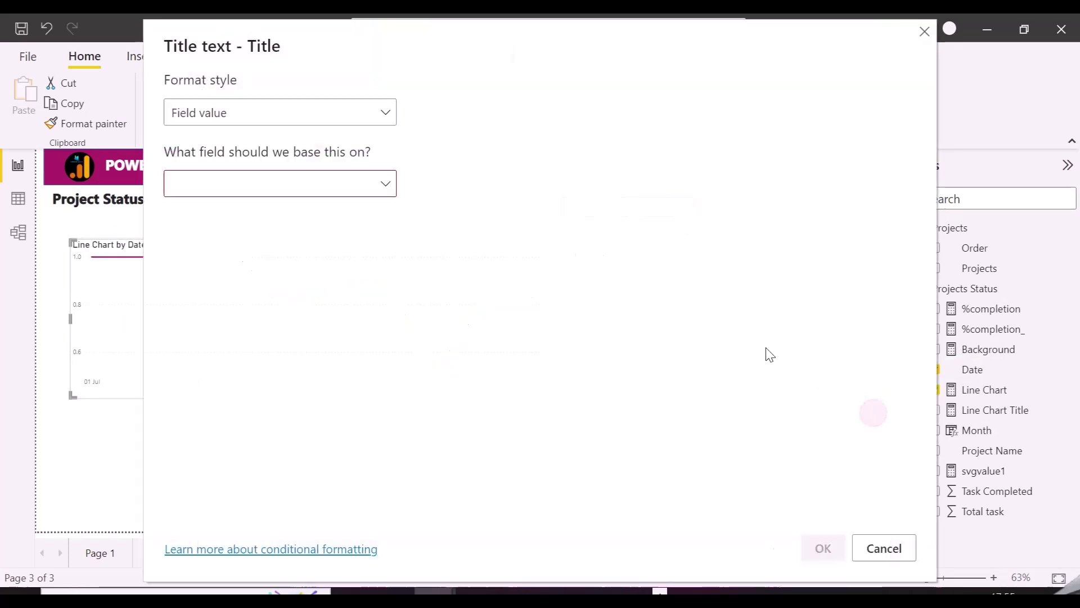
click(299, 119)
click(289, 186)
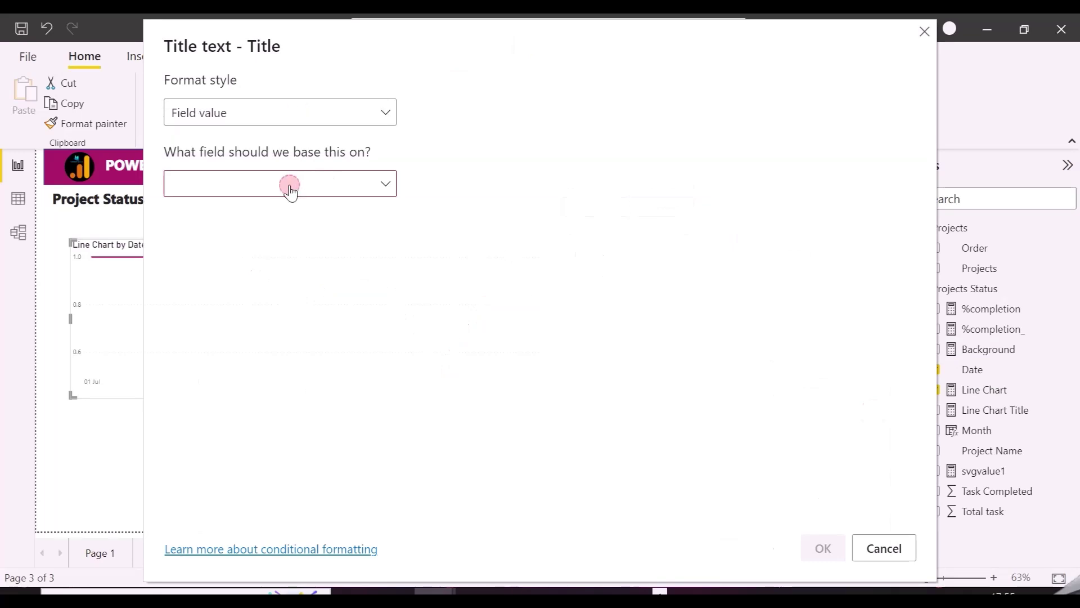
click(290, 185)
text(ti)
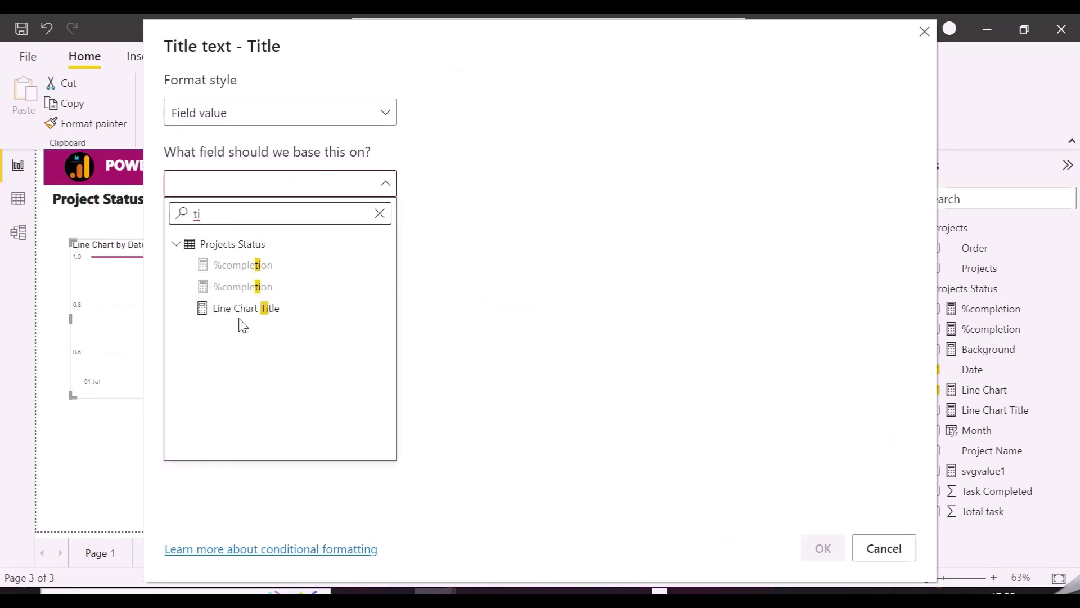
click(240, 314)
click(822, 548)
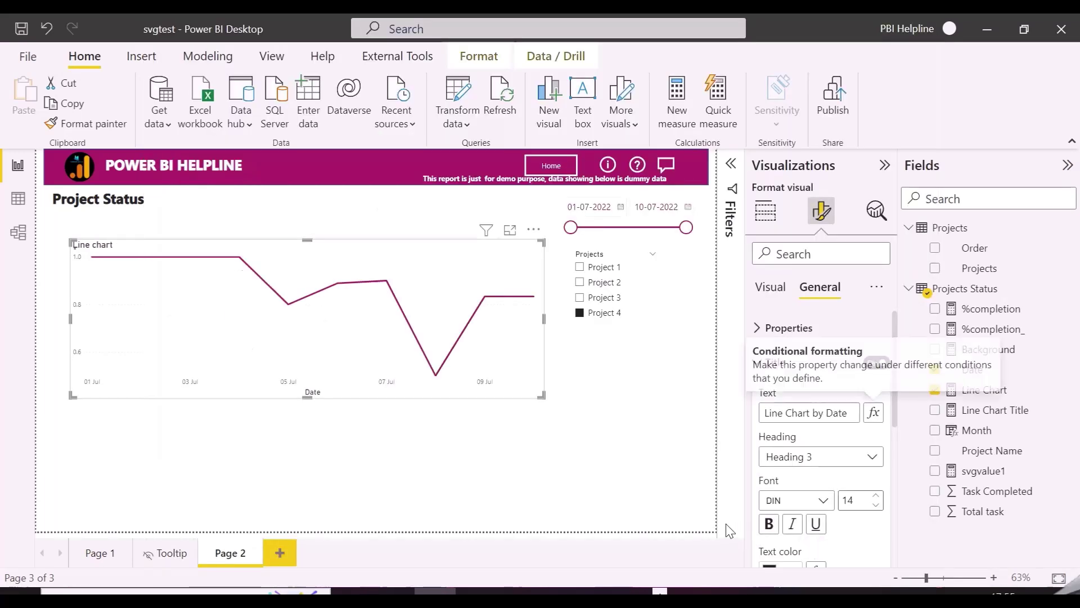
Check the dynamic title by adding Project 3 and Project 2 to the slicer selection, and return to Project 4 alone.
click(589, 300)
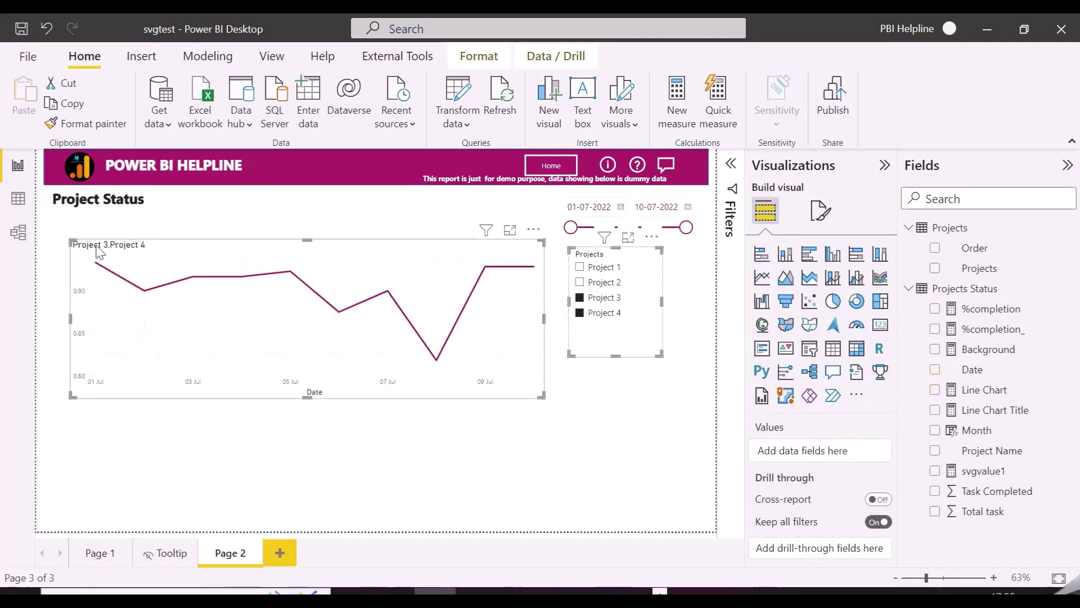
click(580, 282)
click(148, 282)
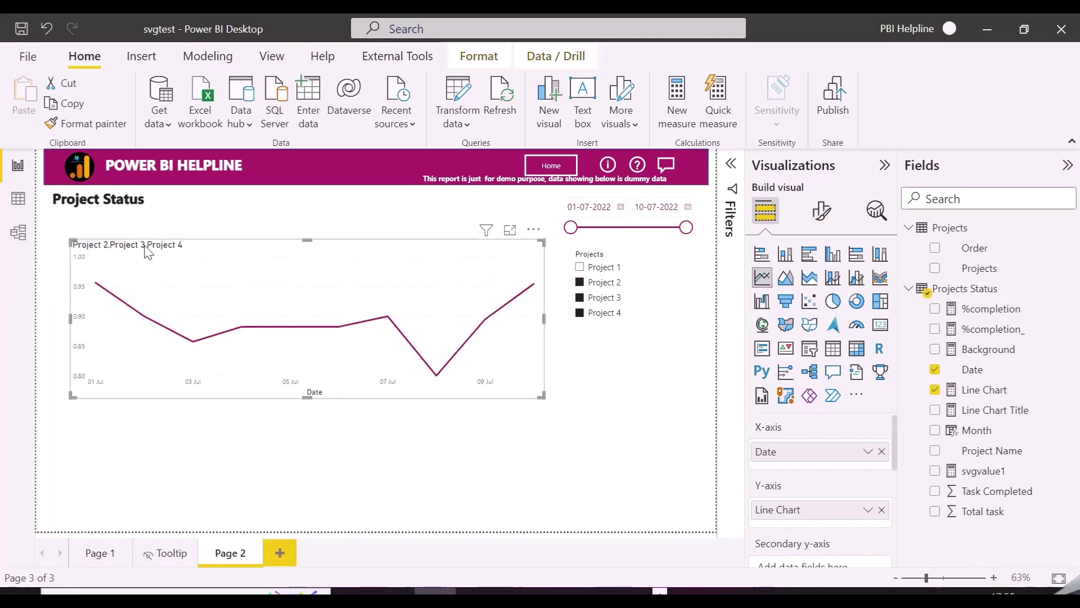
click(601, 289)
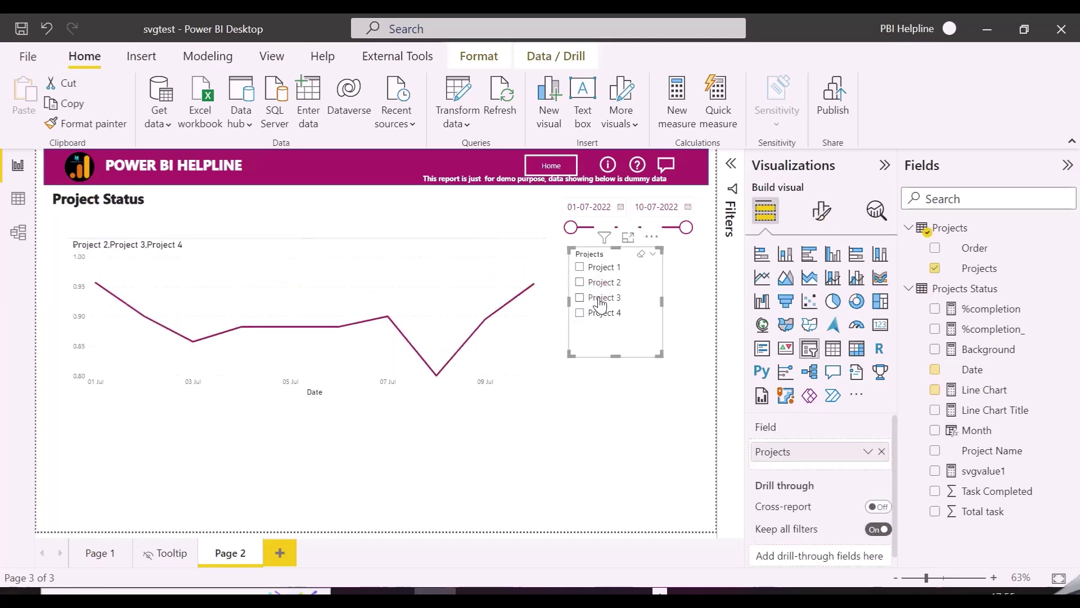
click(593, 314)
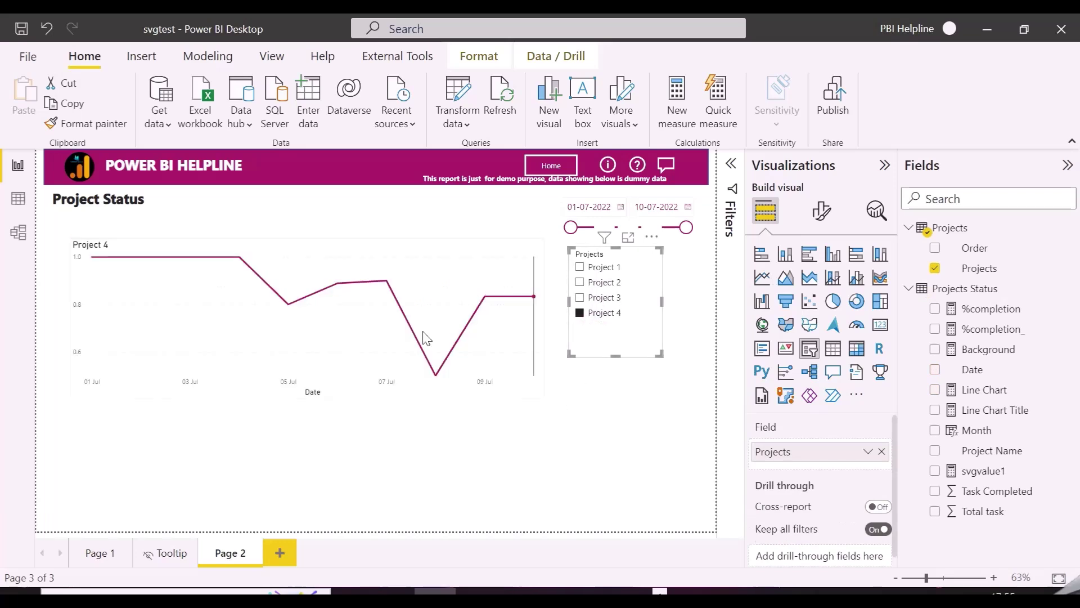
Rename the line chart's Y-axis field as % Completion and format the Line Chart measure as a percentage.
click(385, 314)
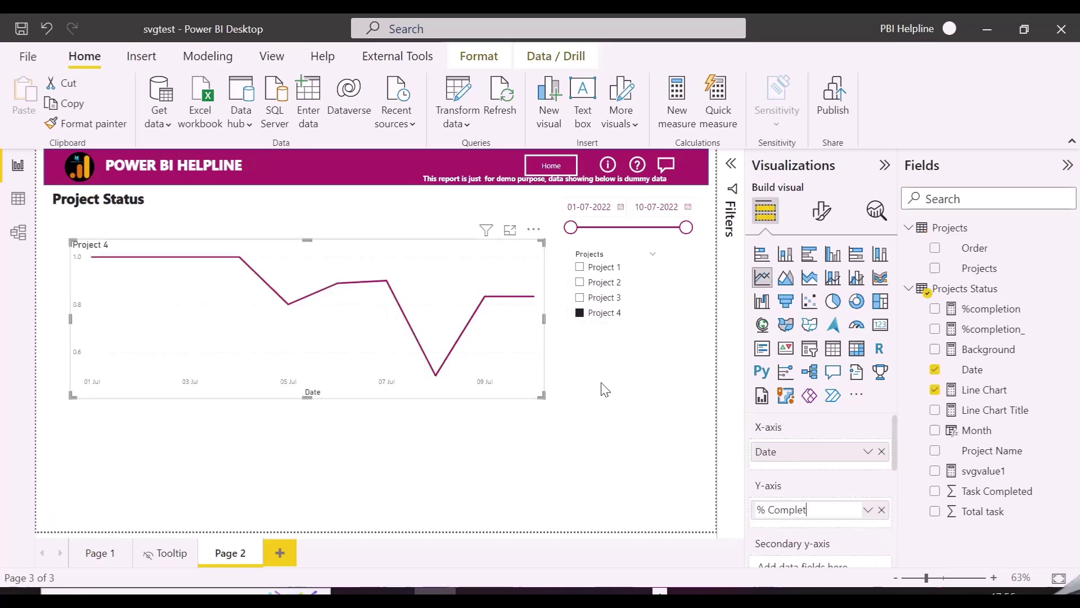
click(982, 390)
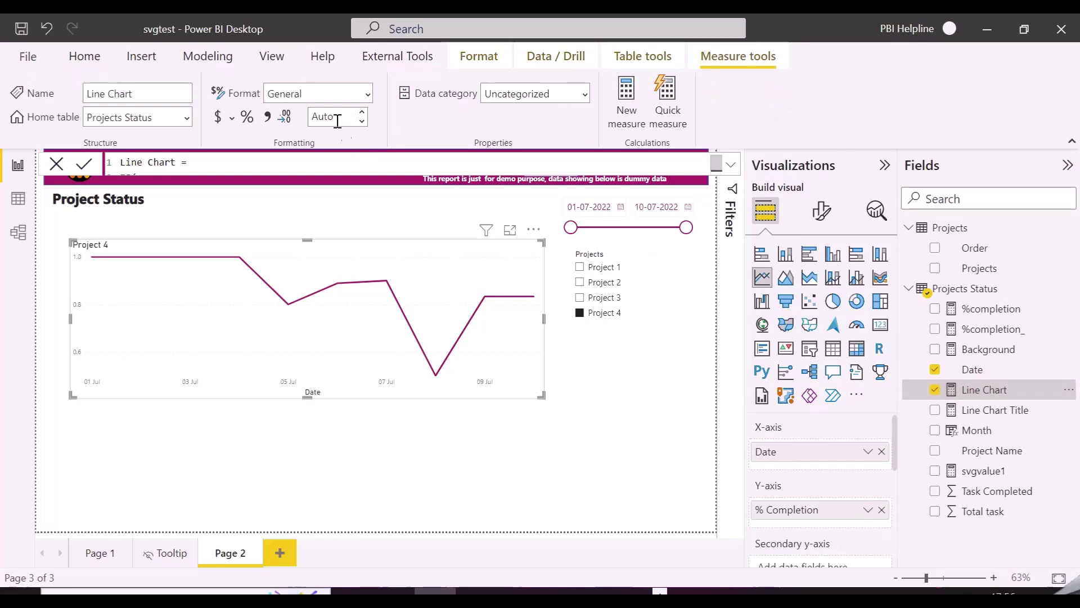
click(247, 117)
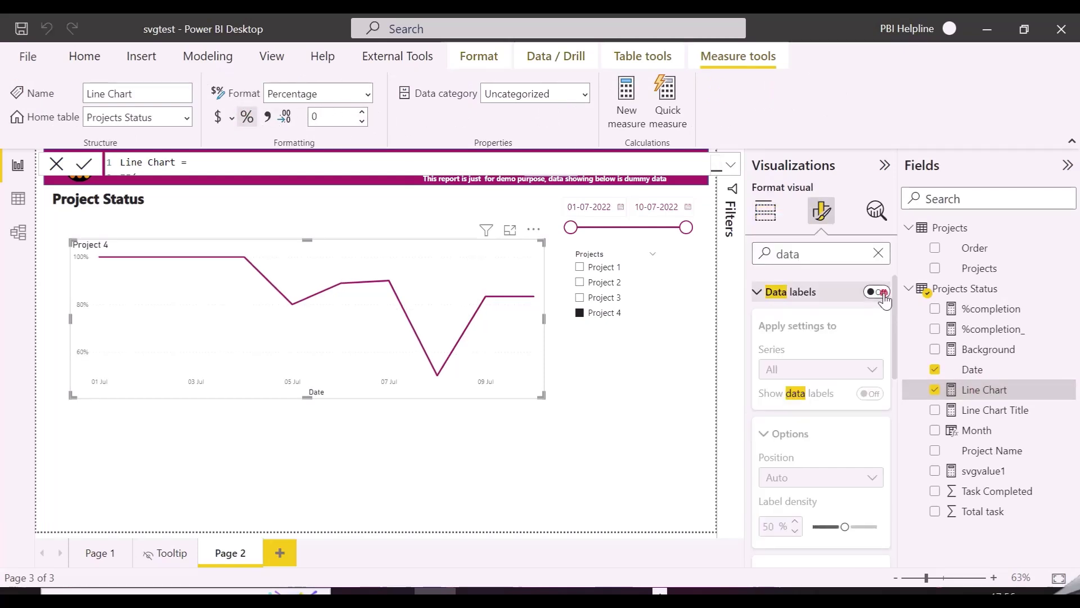